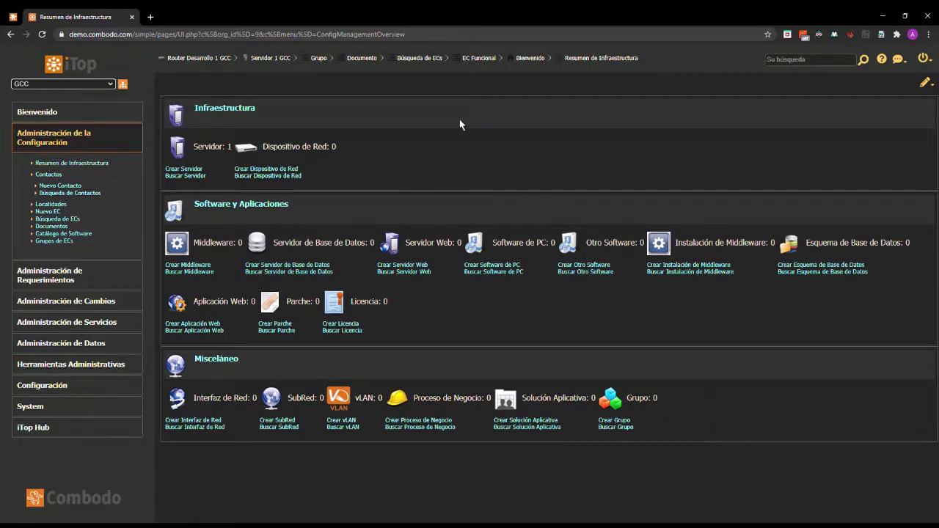
Start creating a new configuration item of the type Servidor Web.
left_click(58, 220)
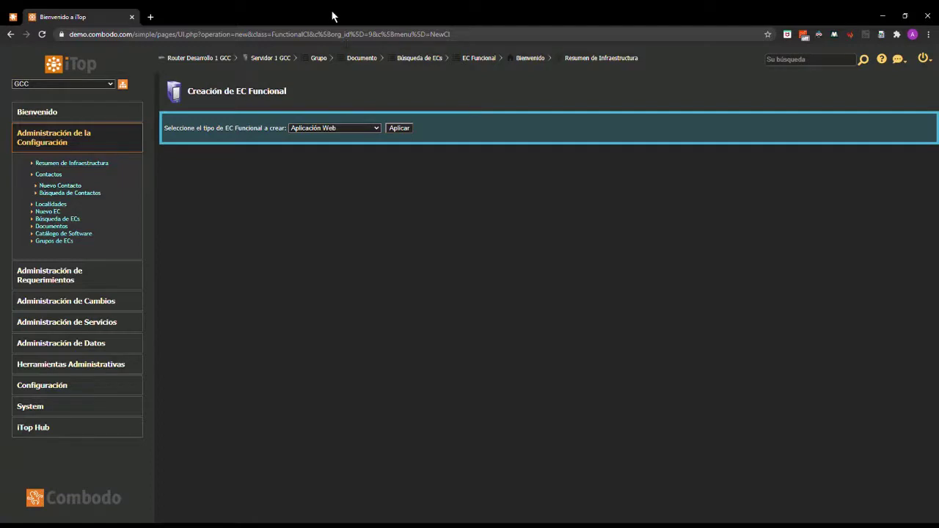
left_click(367, 132)
left_click(346, 202)
left_click(393, 129)
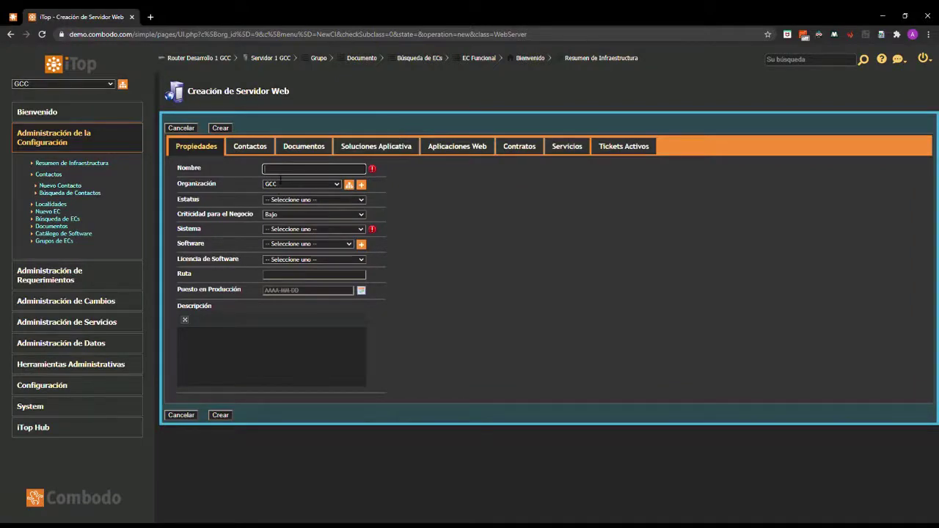
Name the new web server "Servidor de Desarrollo Web 1 GCC".
type("Servidor de Desarrollo")
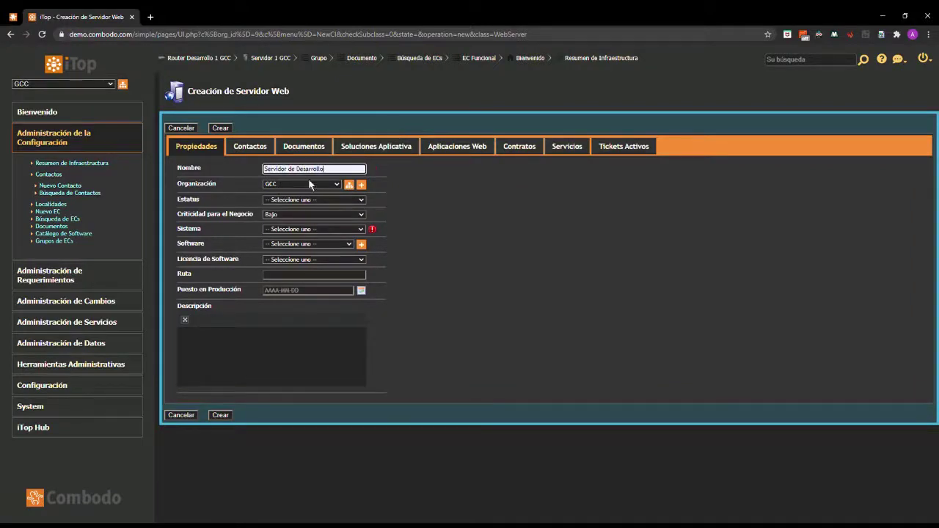
key("Tab")
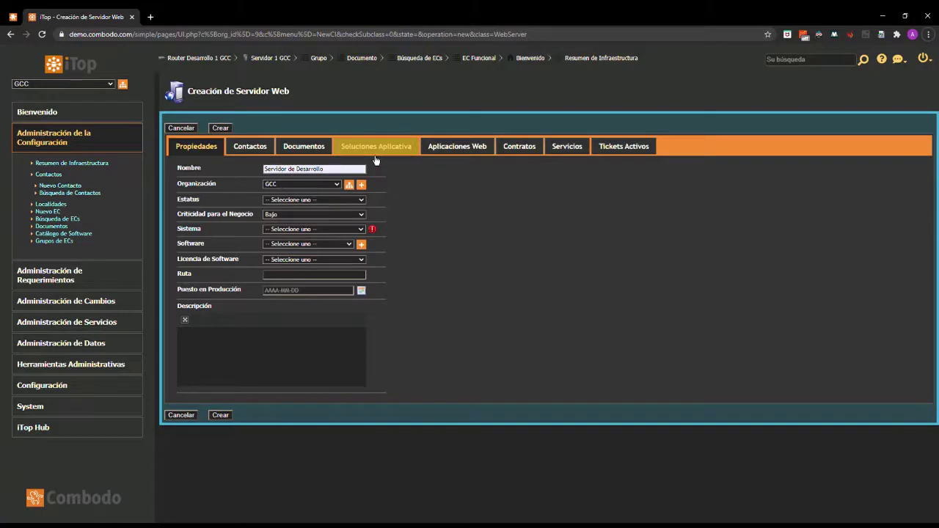
left_click(347, 174)
type("Web 1")
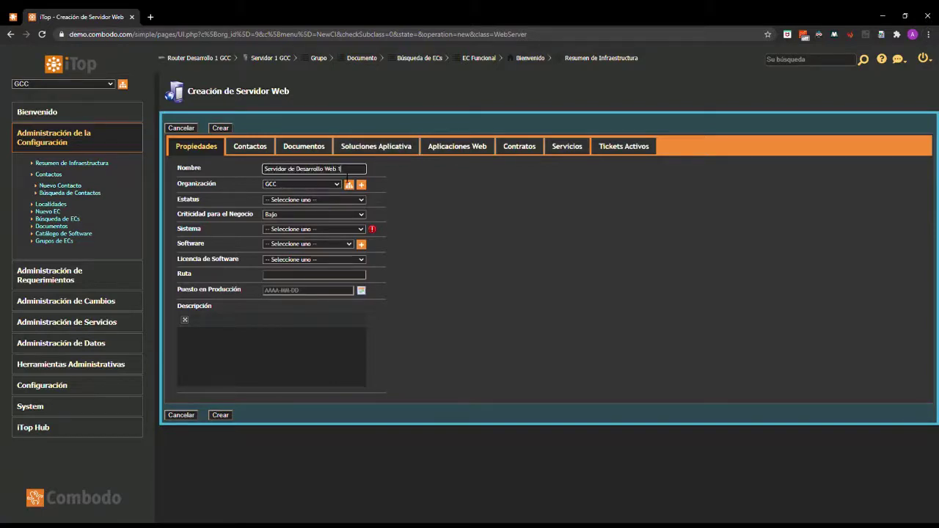
type(" GCC")
Set the web server's status to Activo, business criticality to Alto, system to Servidor 1 GCC and software to Apache 8.
left_click(313, 202)
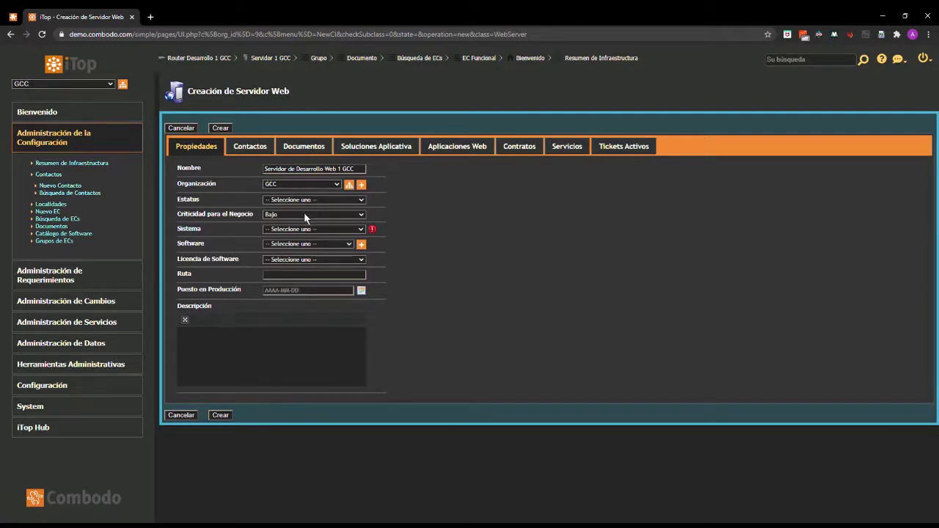
left_click(306, 222)
left_click(308, 214)
left_click(311, 224)
left_click(304, 308)
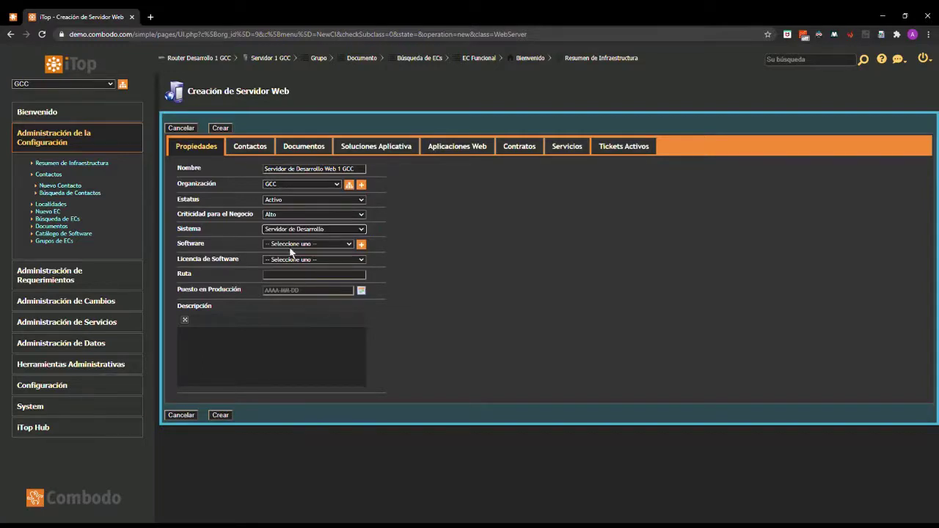
left_click(321, 233)
left_click(313, 297)
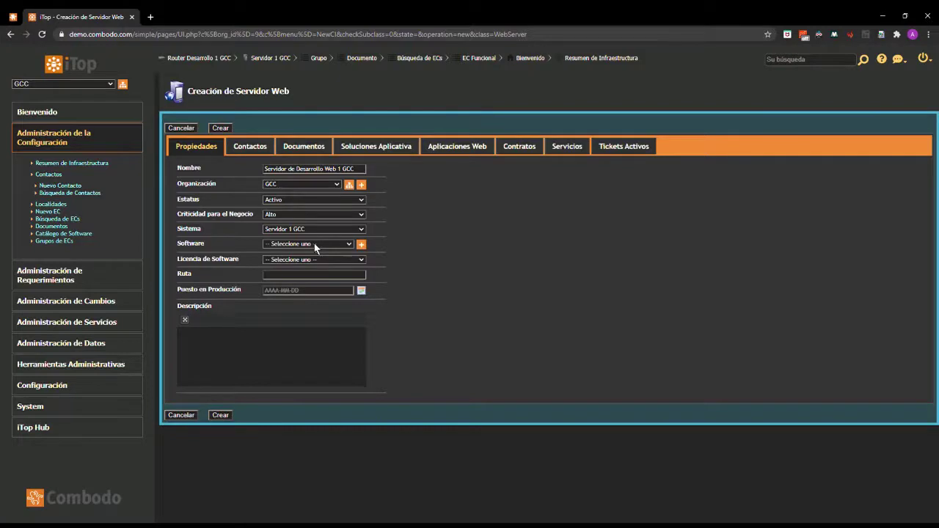
left_click(310, 264)
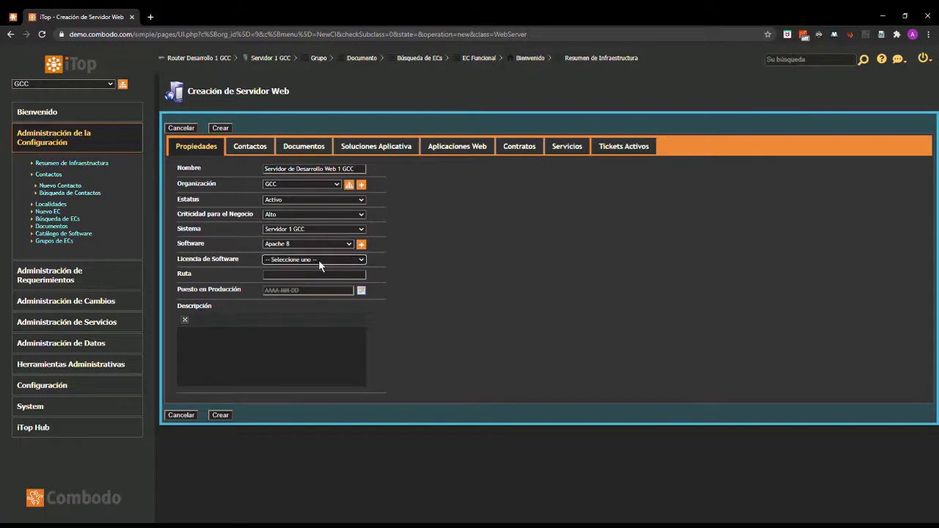
Set the web server's production date to 2020-08-31, leaving the path empty.
left_click(292, 276)
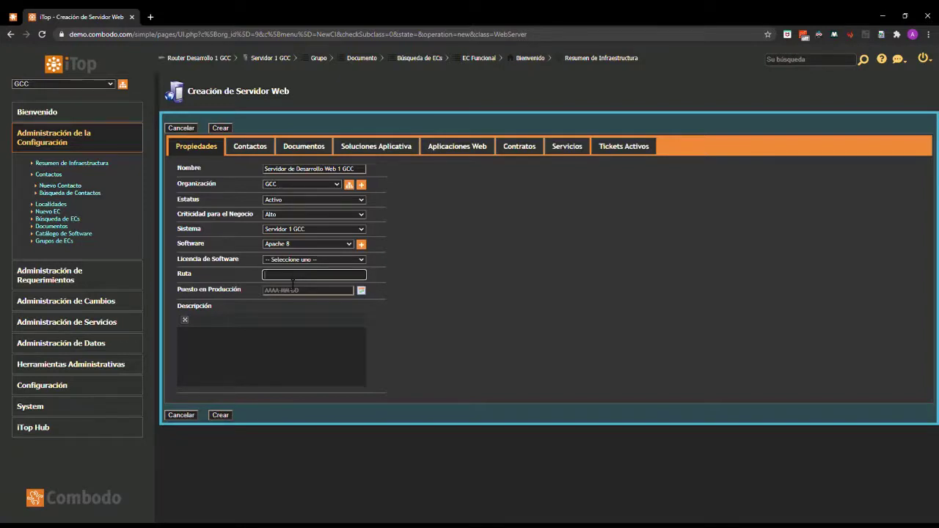
left_click(313, 293)
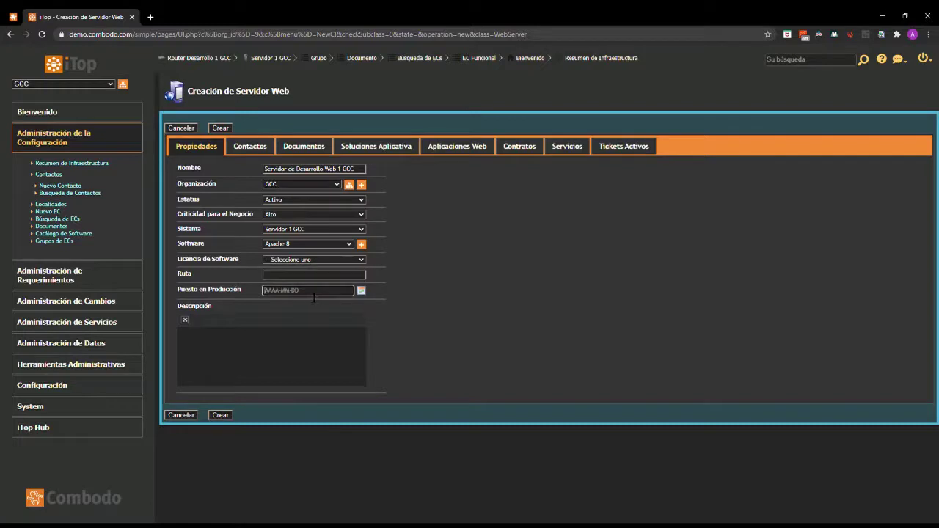
left_click(362, 296)
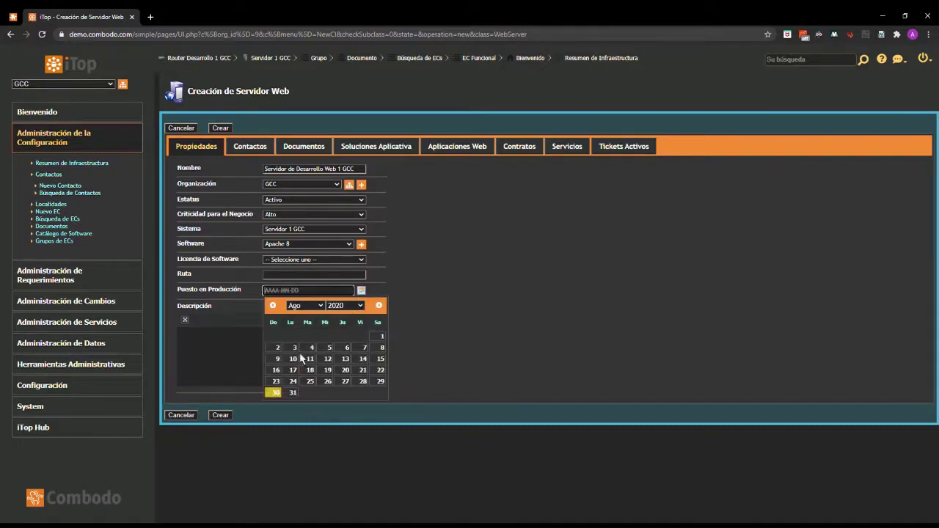
left_click(296, 395)
Enter the web server's description "Servidor para pruebas de APIs web de GCC".
left_click(231, 366)
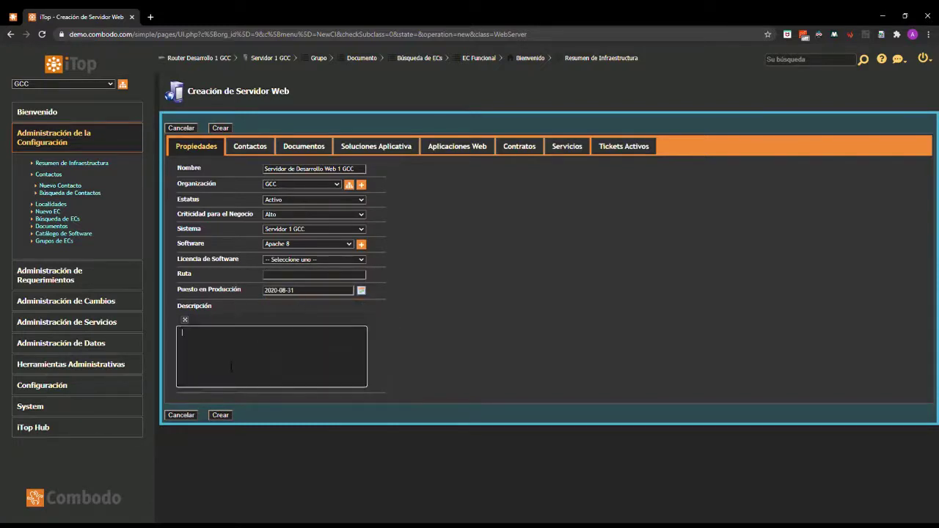
type("Servidor para pruebas de Apis")
key("BackSpace")
key("BackSpace")
type("PIs web de GCC")
left_click(193, 154)
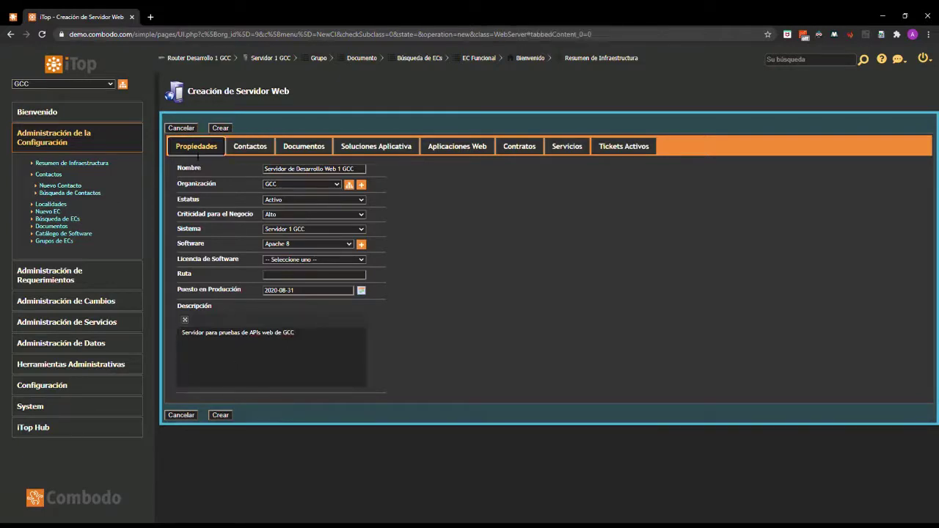
Link the GCC organization's support (soporte) contact to the web server.
left_click(240, 156)
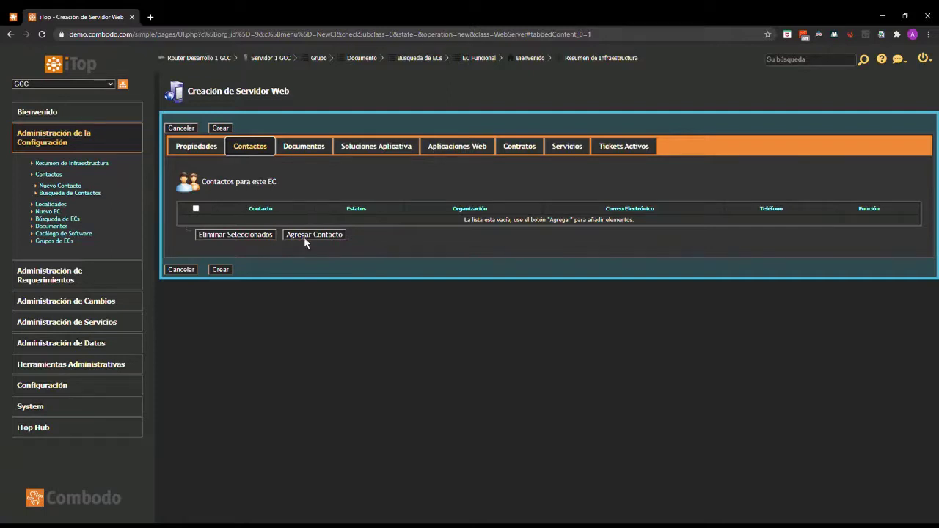
left_click(339, 235)
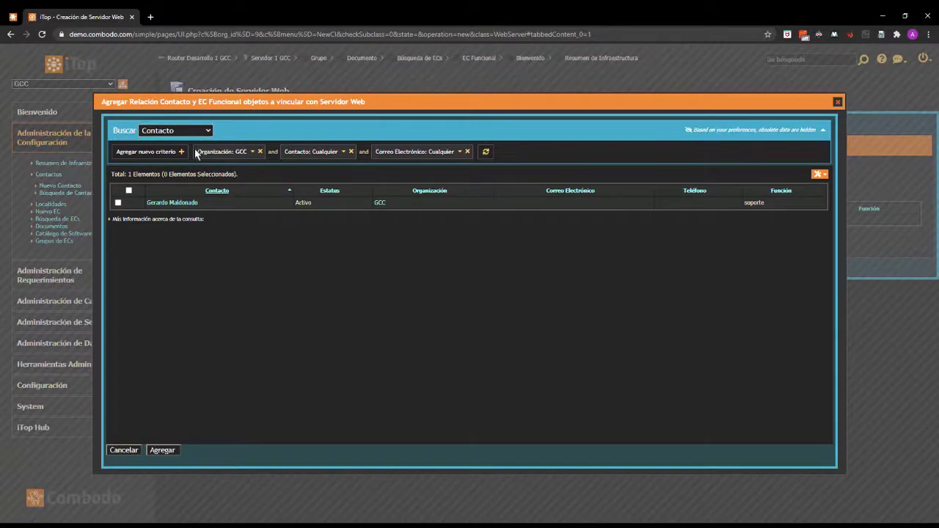
left_click(243, 132)
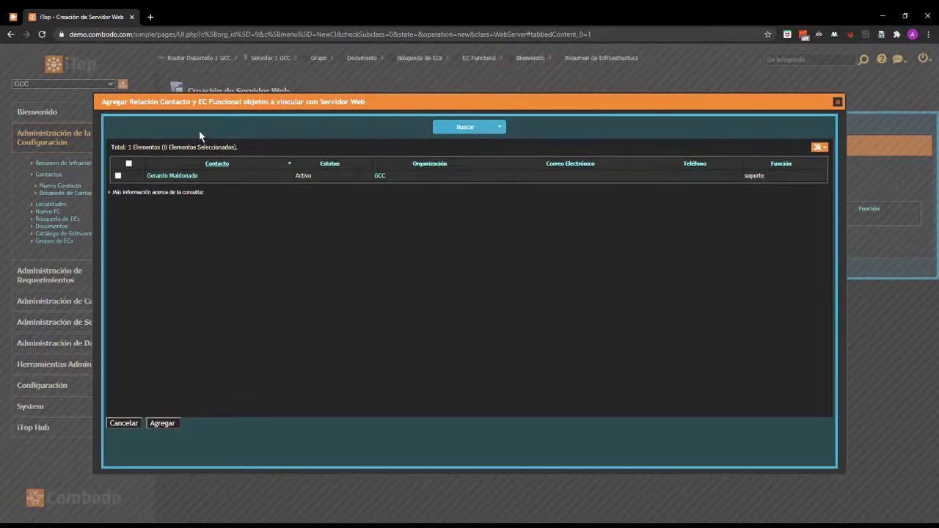
left_click(117, 176)
left_click(168, 424)
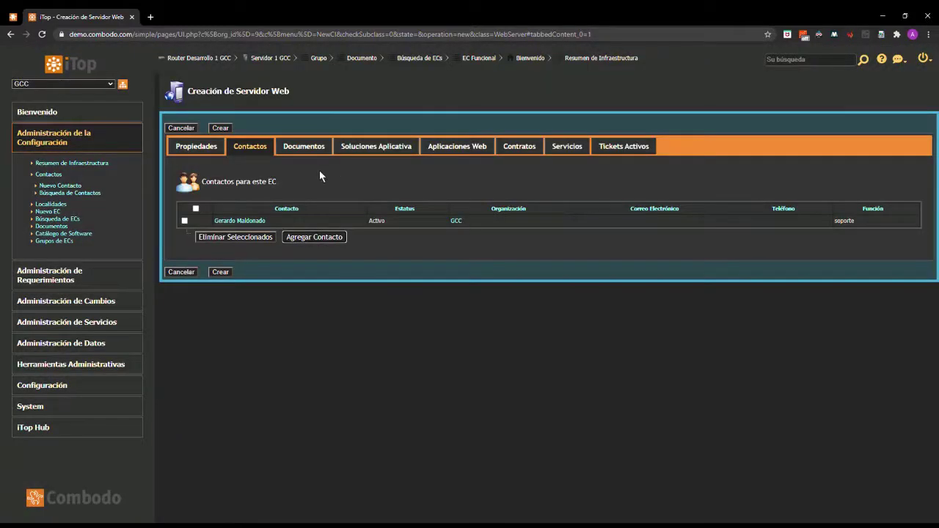
Examine the web server's documents, application solutions, web applications with their creation form, and contracts without adding anything.
left_click(312, 147)
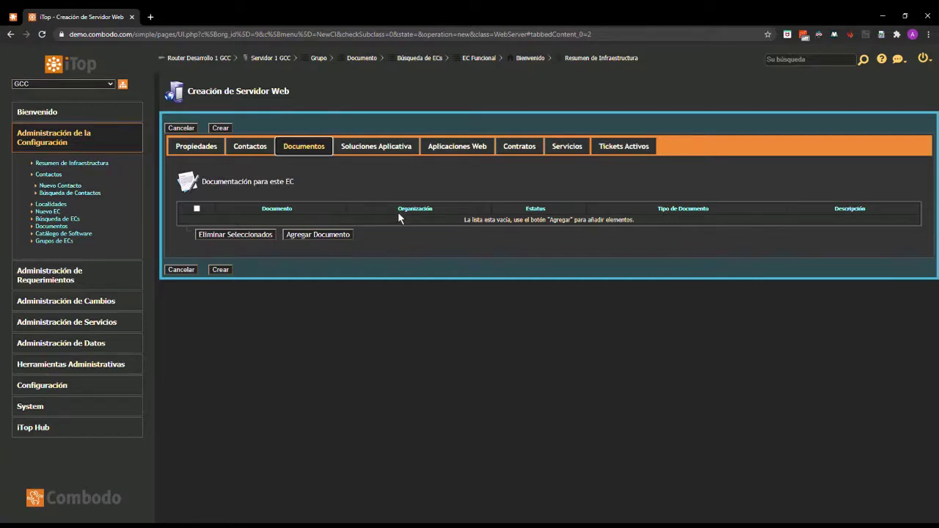
left_click(376, 146)
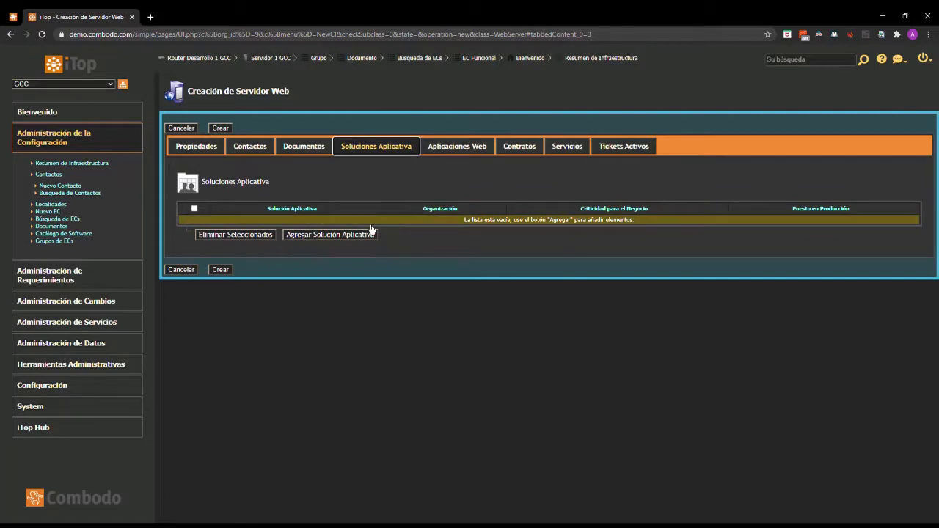
left_click(460, 149)
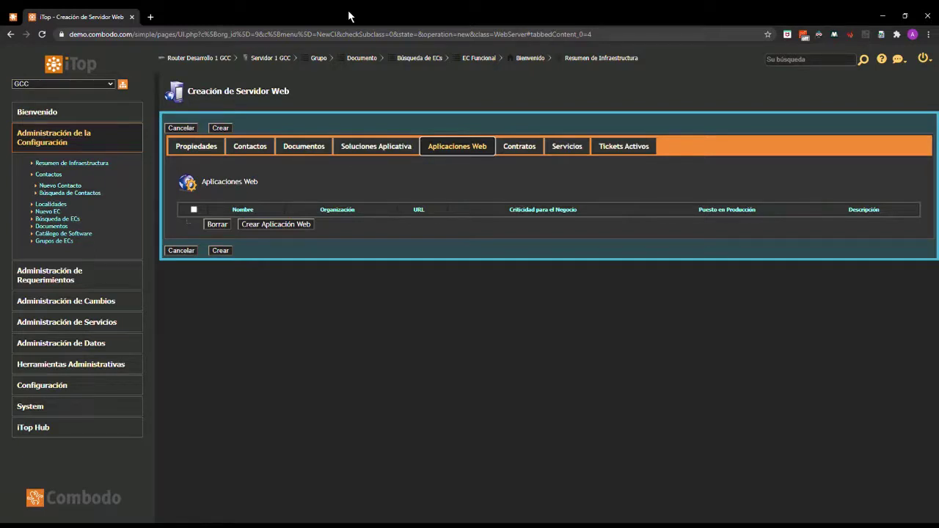
left_click(268, 229)
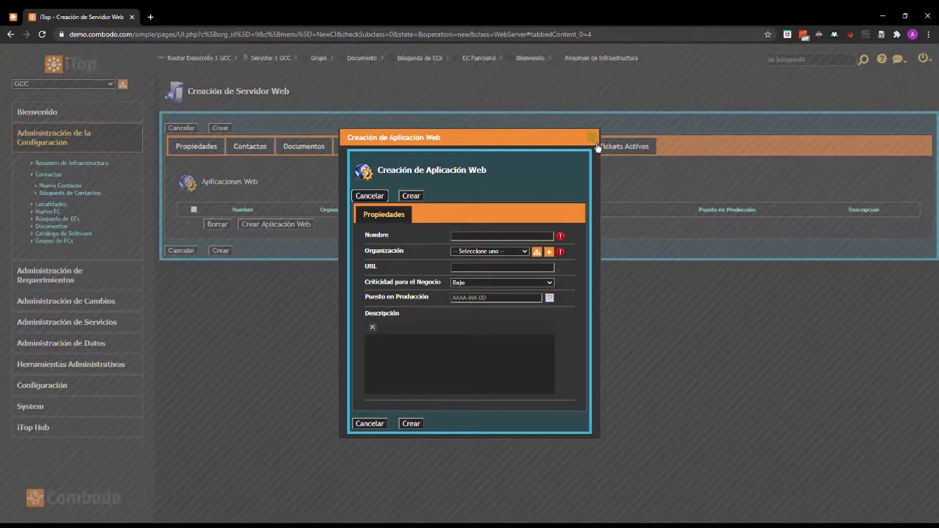
left_click(592, 138)
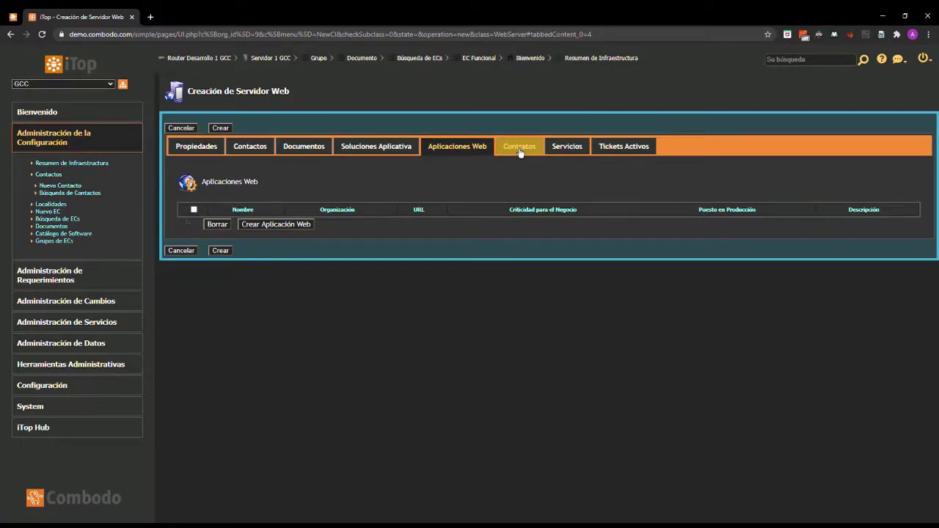
left_click(521, 150)
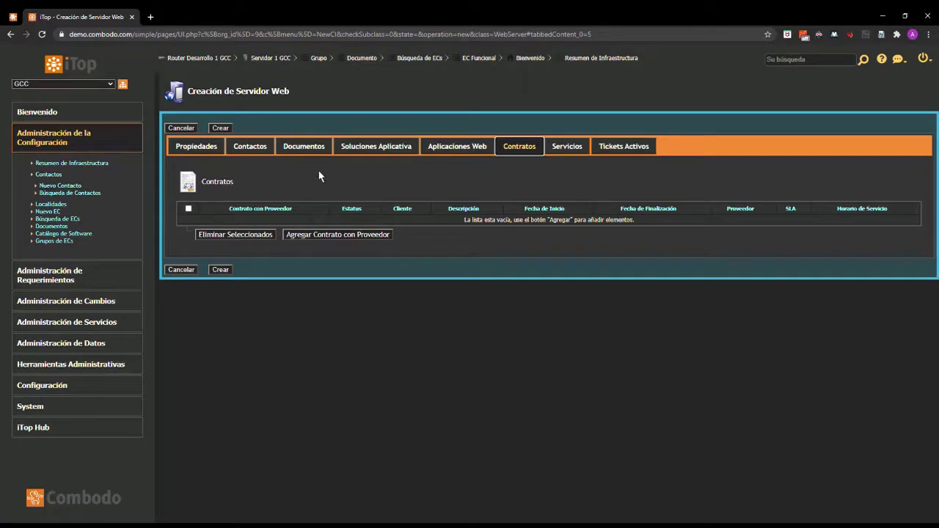
left_click(231, 233)
Examine the web server's services, including the dialog for linking a service, and its active tickets.
left_click(573, 153)
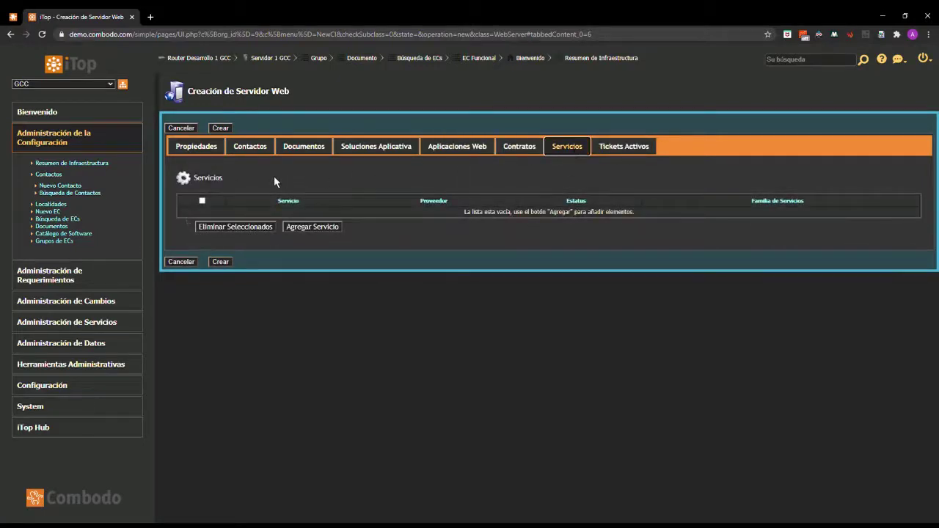
left_click_drag(224, 177, 178, 182)
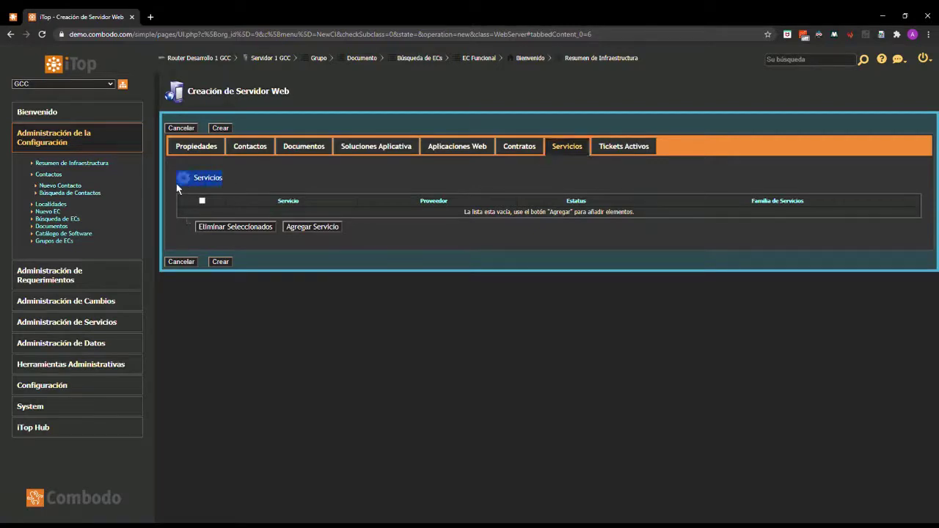
left_click(230, 180)
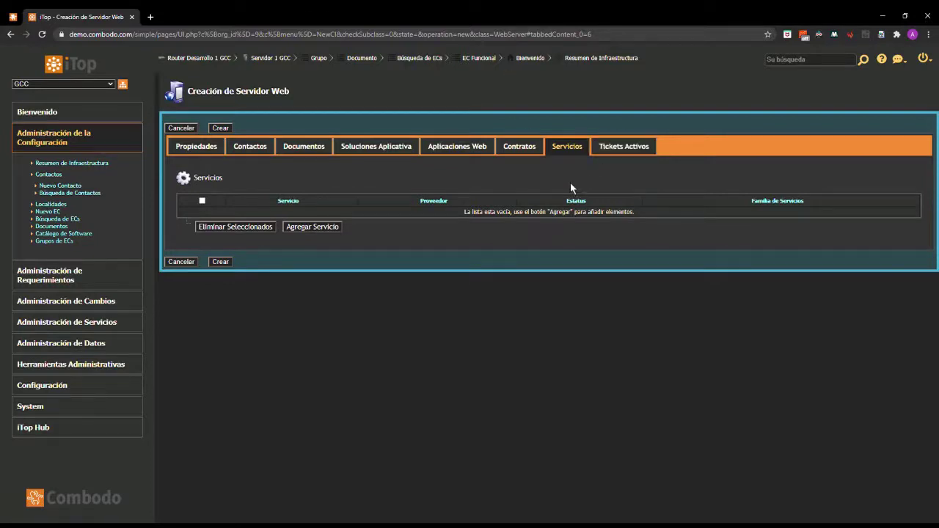
left_click(309, 228)
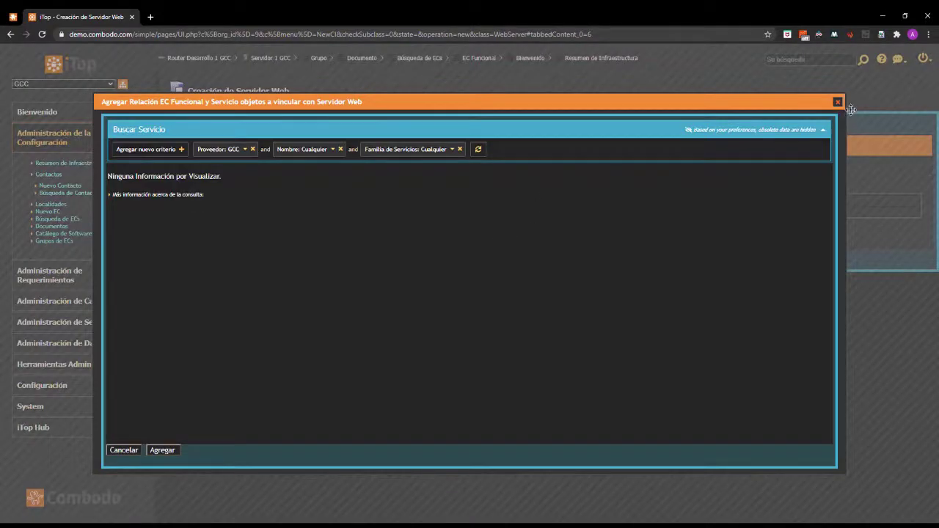
left_click(838, 101)
left_click(641, 153)
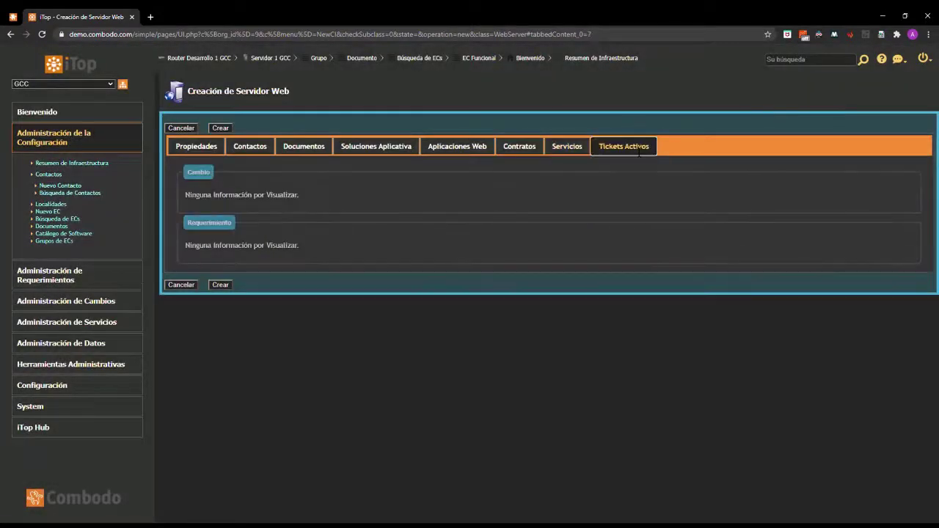
left_click_drag(304, 195, 182, 196)
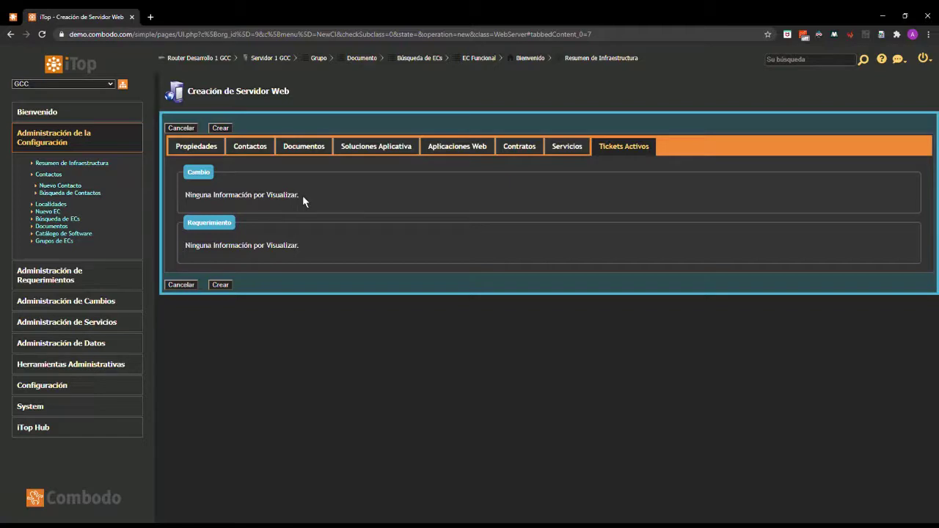
Return to the web server's properties and create the web server record.
left_click(182, 152)
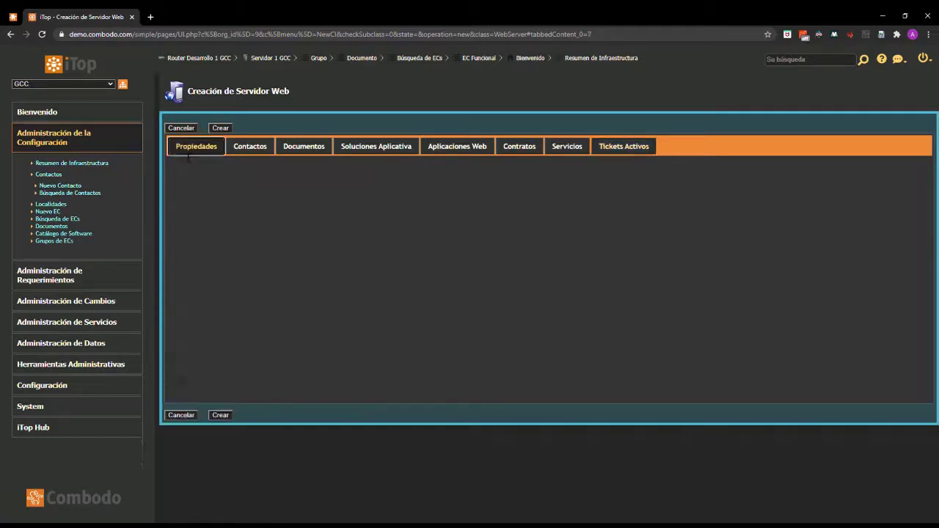
left_click(220, 415)
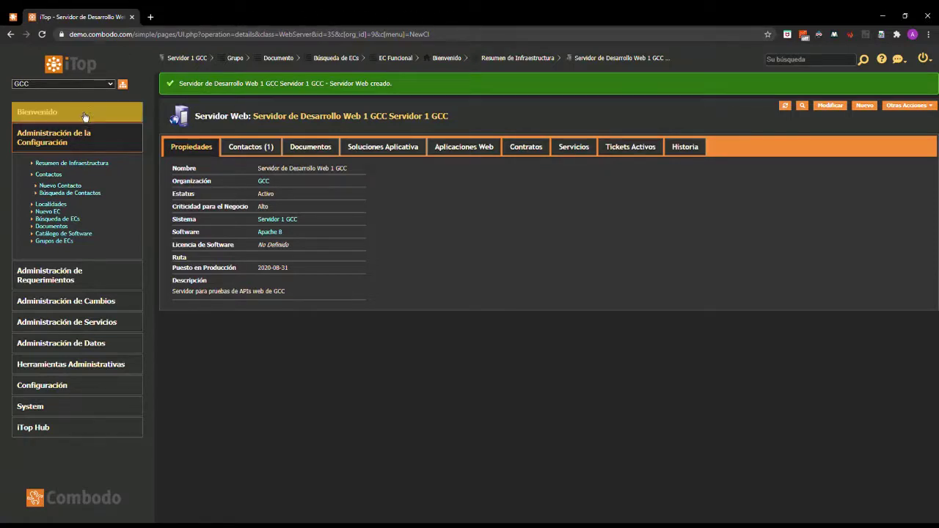
Start creating another configuration item of the type Servidor de Base de Datos.
left_click(65, 212)
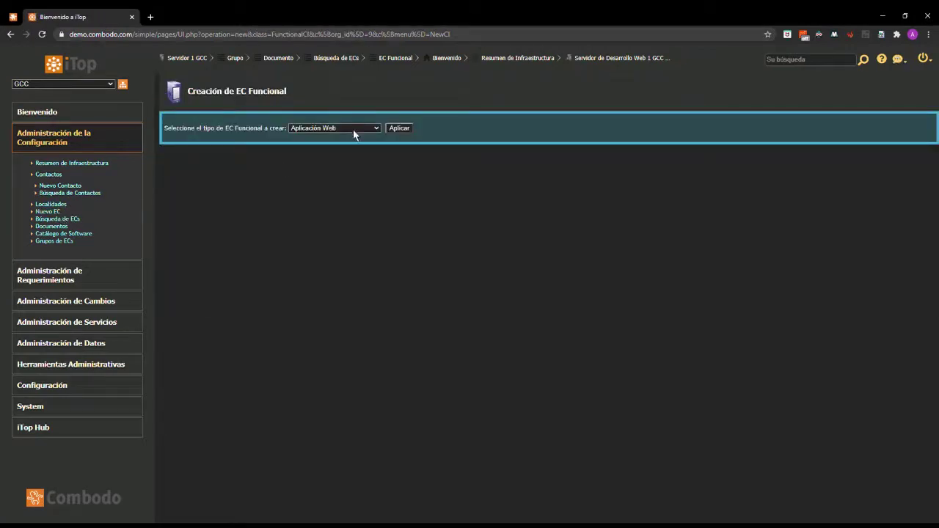
left_click(345, 216)
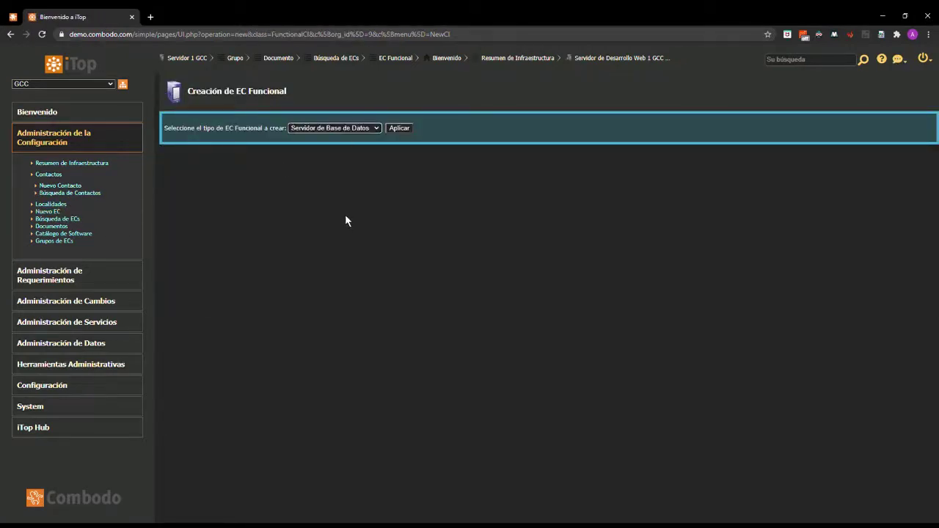
left_click(402, 130)
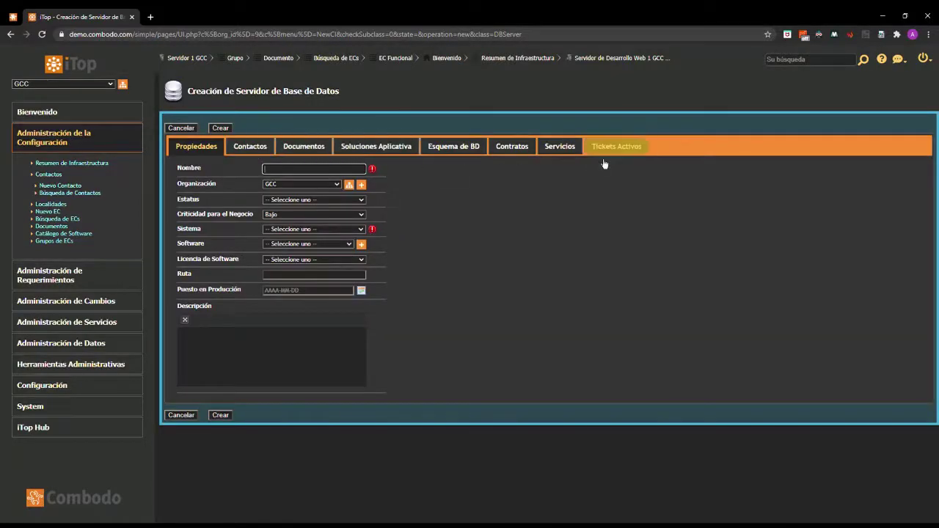
After checking the database schema section, name the database server Servidor BD 1 GCC and set its status to Activo.
left_click(454, 152)
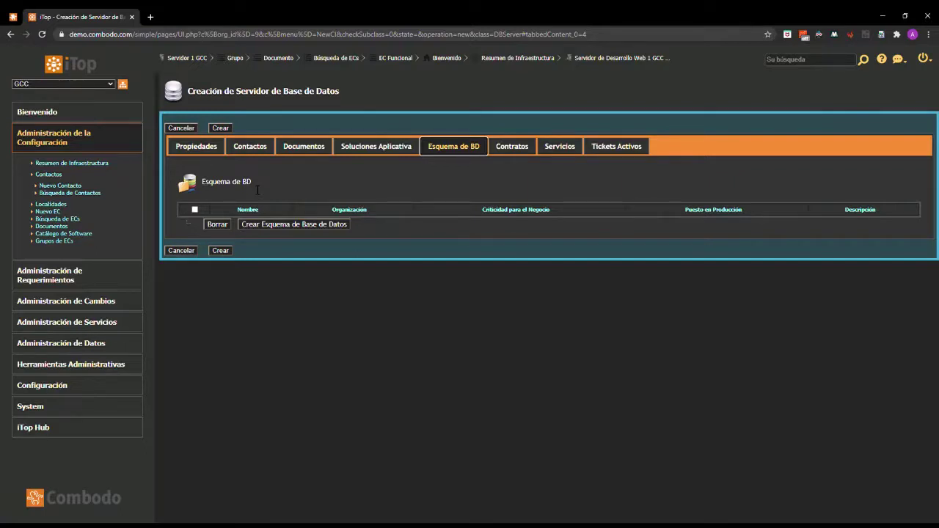
left_click(207, 155)
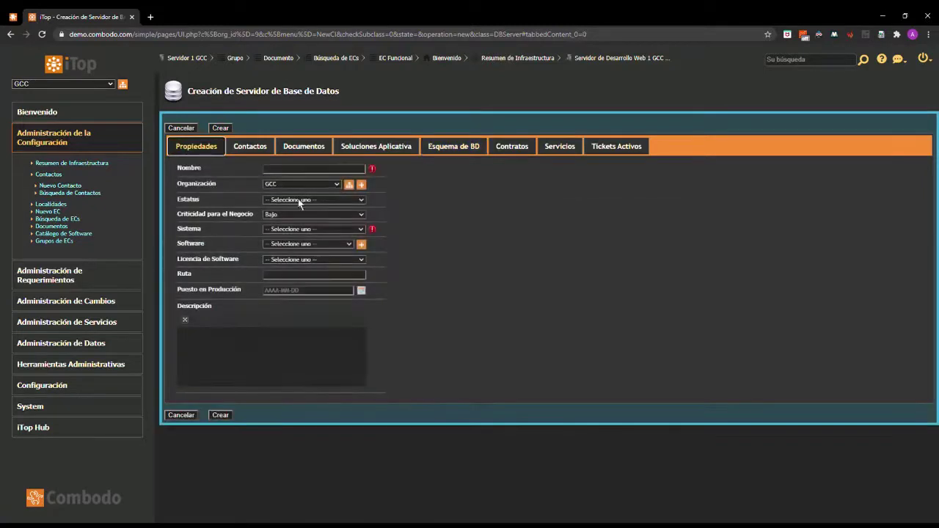
left_click(322, 170)
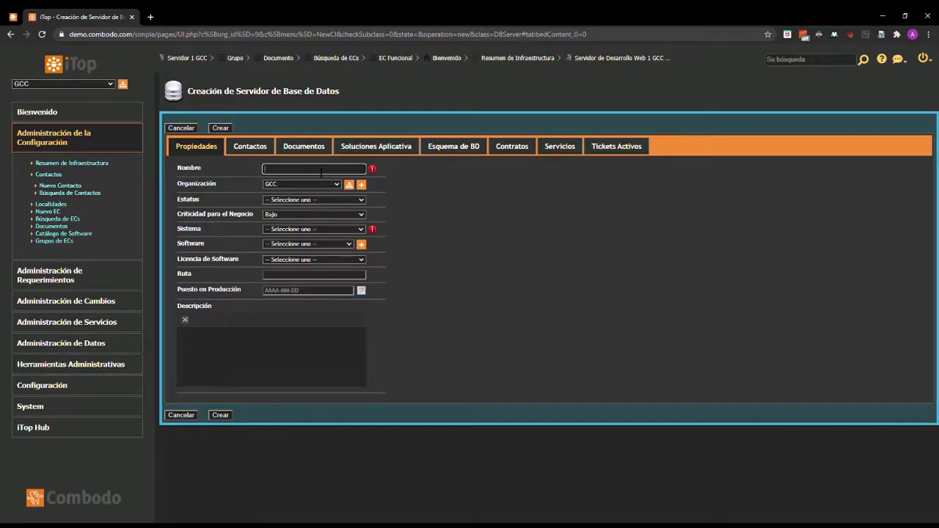
type("Servidor BD 1 GCC")
left_click(329, 200)
left_click(317, 220)
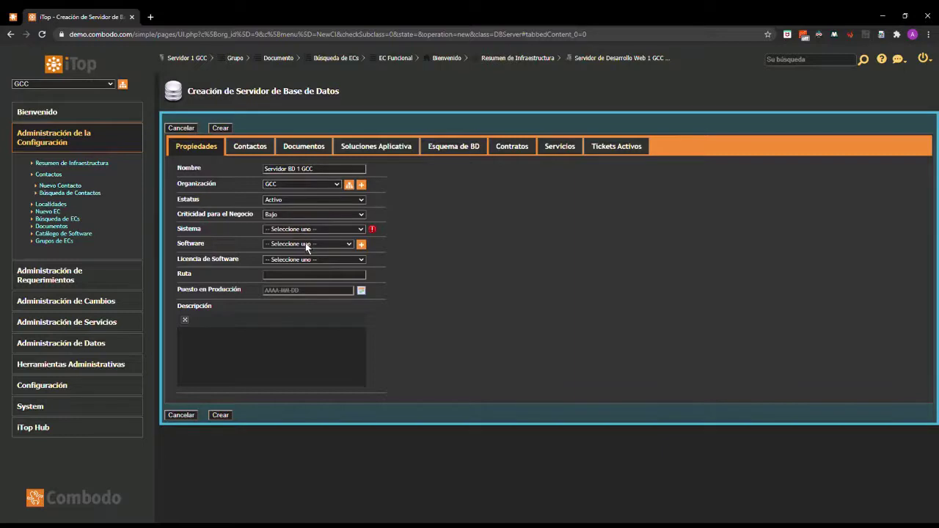
Set the business criticality to Alto, the system to Servidor 1 GCC and the software to Oracle DB 19c.
left_click(311, 231)
left_click(306, 297)
left_click(293, 272)
left_click(317, 260)
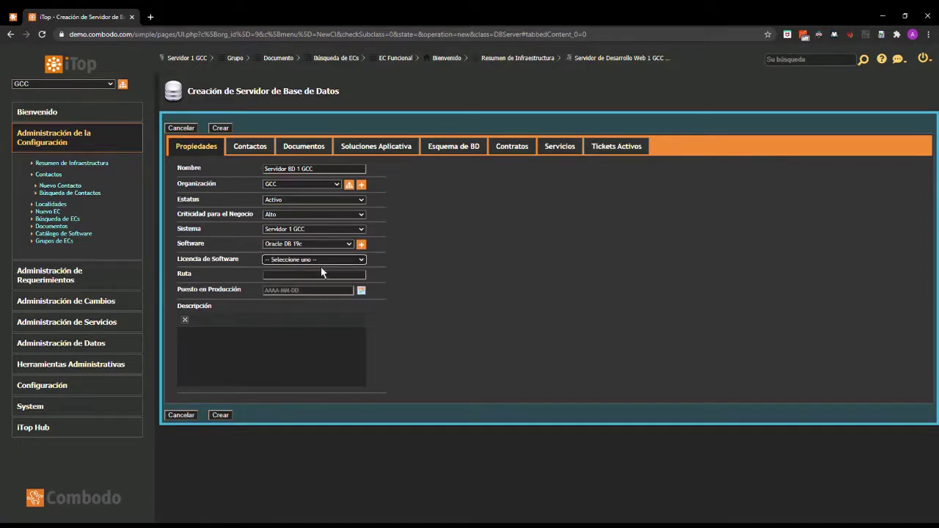
left_click(285, 276)
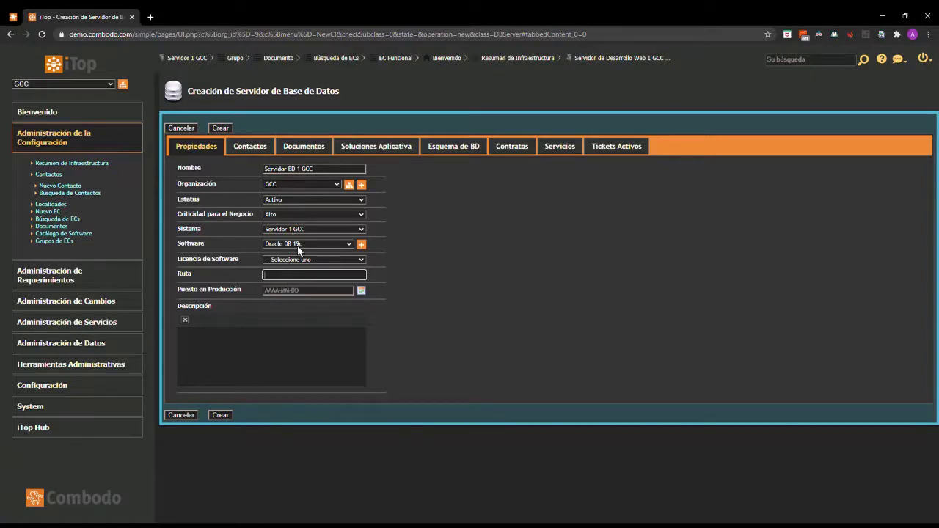
Set the production date to 2020-08-31, describe it as "Servidor de Base de Datos para equipo de Desarrollo de GCC" and create the record.
left_click(281, 293)
left_click(361, 291)
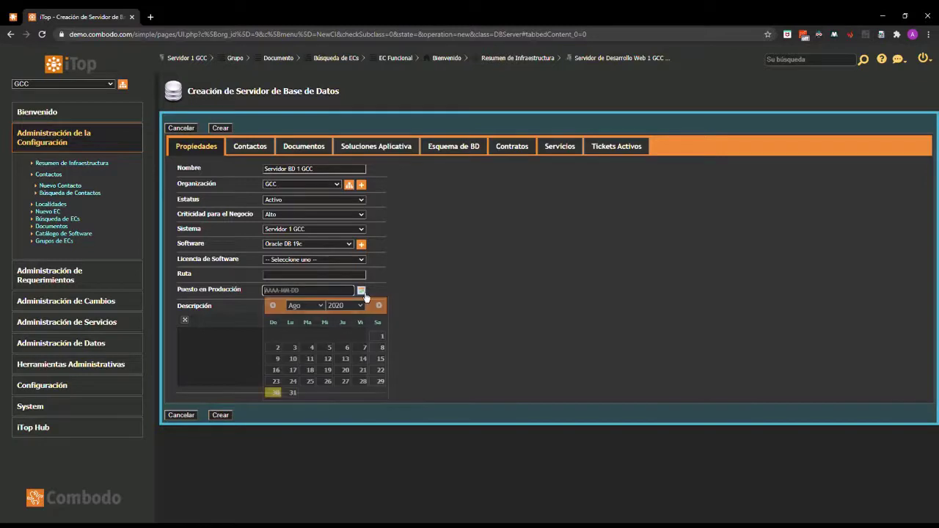
left_click(296, 396)
left_click(277, 350)
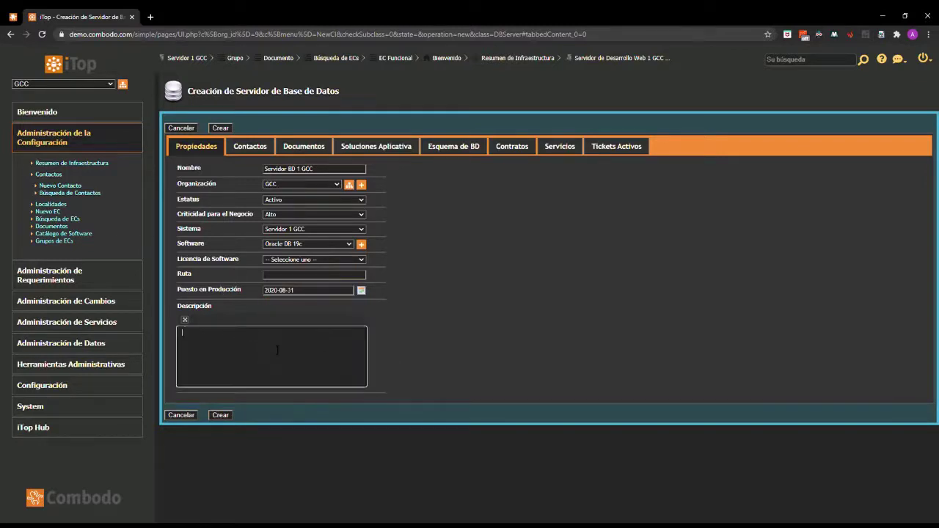
type("Servidor de Base de Datos para equipo de Desarrollo de GCC")
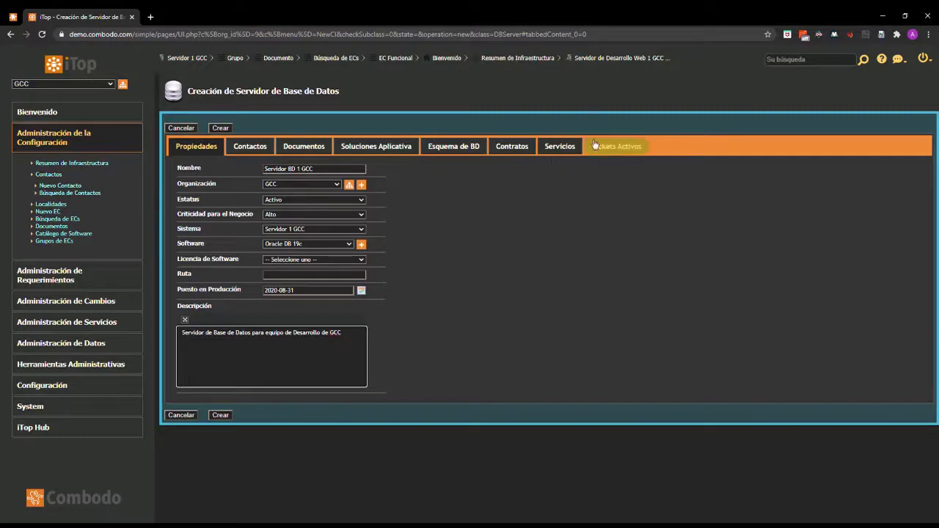
left_click(221, 415)
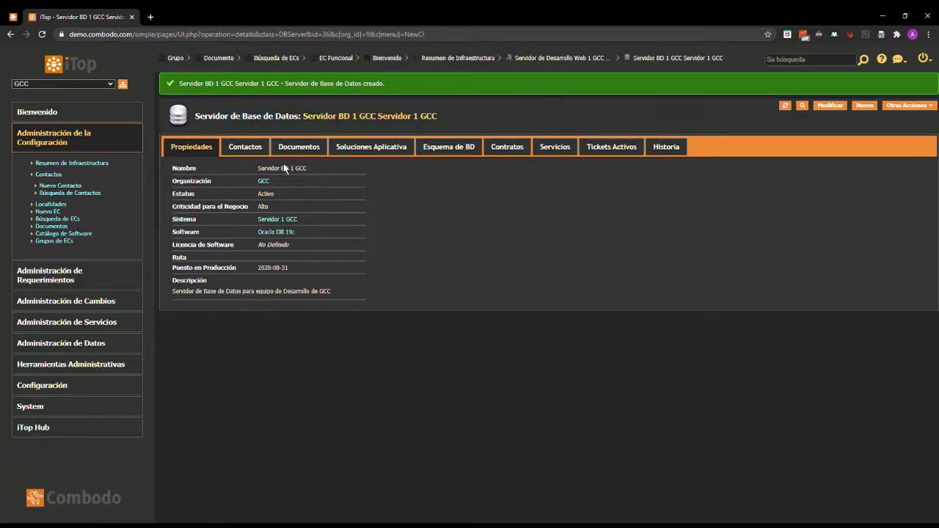
View the modification form of the created database server and leave it without changing anything.
left_click(837, 107)
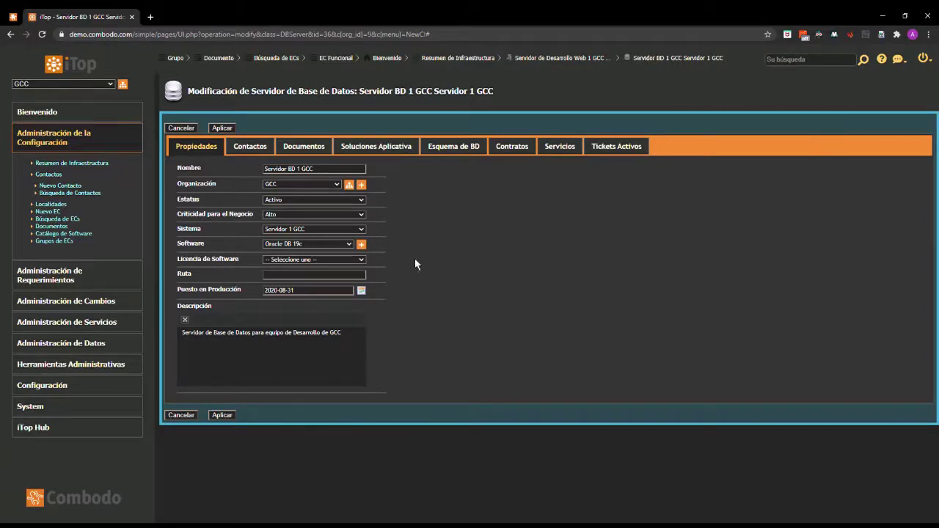
left_click(182, 415)
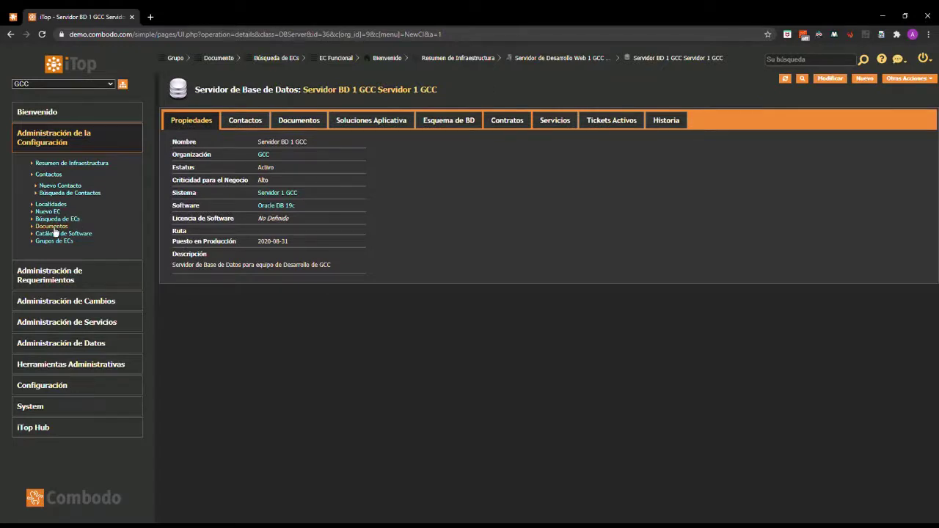
Start creating another configuration item of the type Dispositivo de Red.
left_click(48, 212)
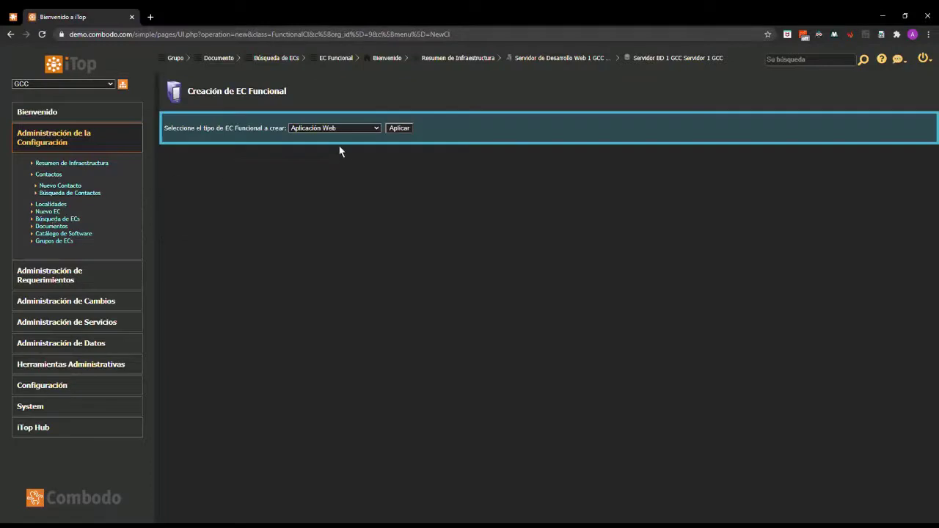
left_click(335, 144)
left_click(399, 129)
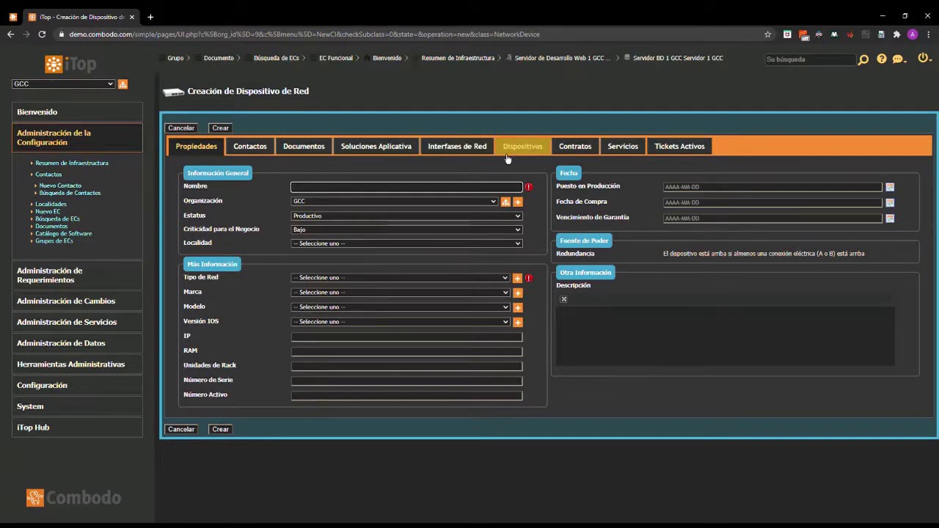
Examine the network device's network interfaces and connected devices sections, and return to its properties.
left_click(442, 146)
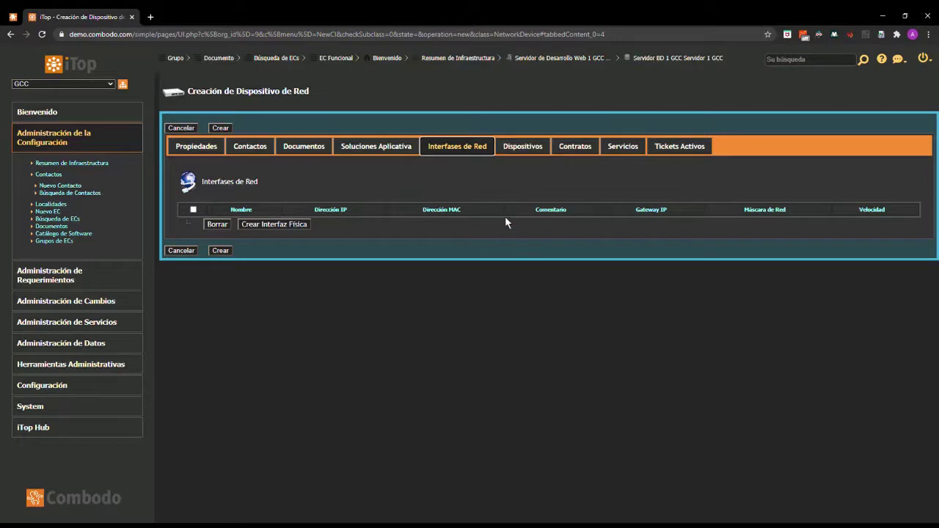
left_click(538, 152)
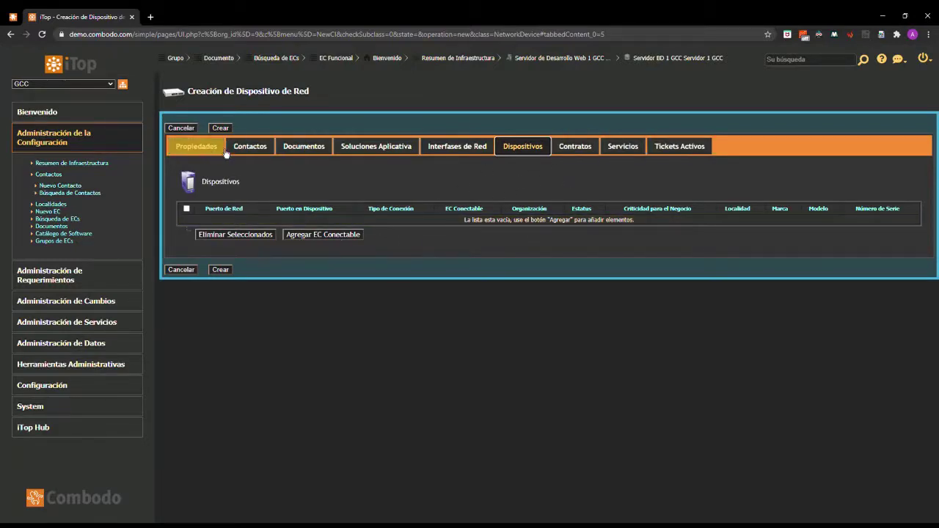
left_click(200, 151)
Name the network device Router 1 GCC and set its status to En Inventario.
left_click(327, 191)
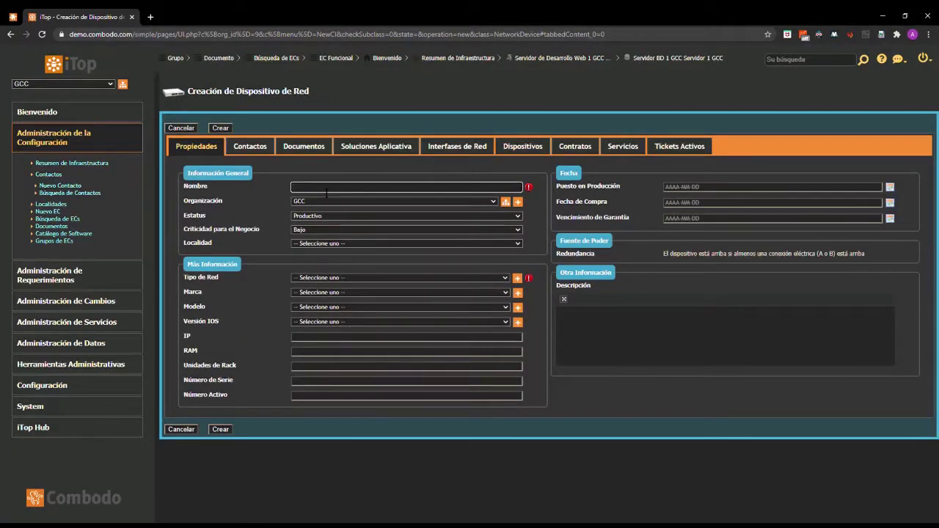
type("Router 1 GCC")
left_click(323, 210)
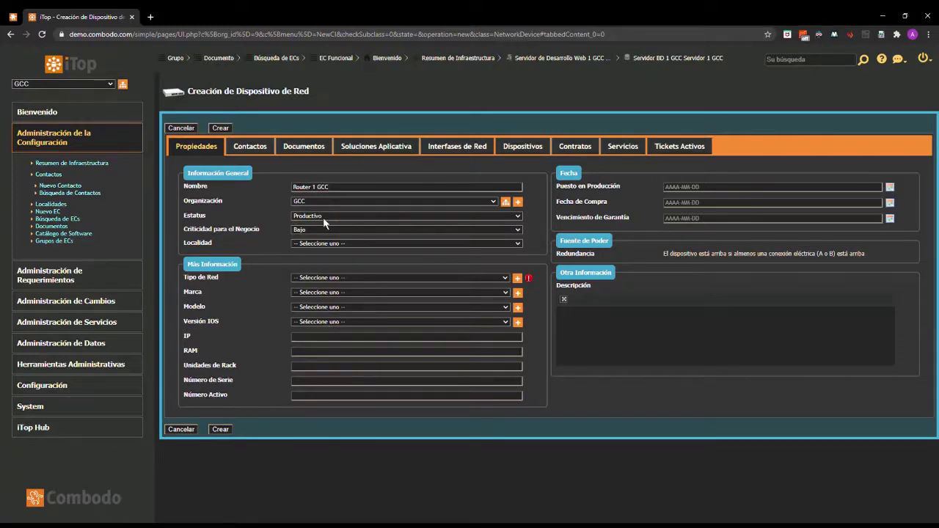
left_click(331, 260)
left_click(311, 243)
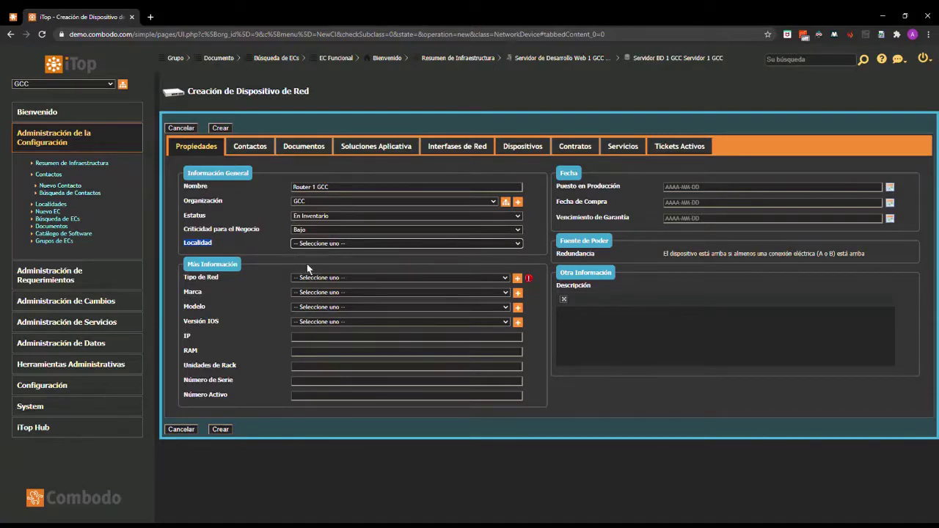
Set the network type to Router, brand to Cisco, model to Cisco 6500 and IOS version to Microsoft Windows 10 Pro.
left_click(352, 281)
left_click(354, 293)
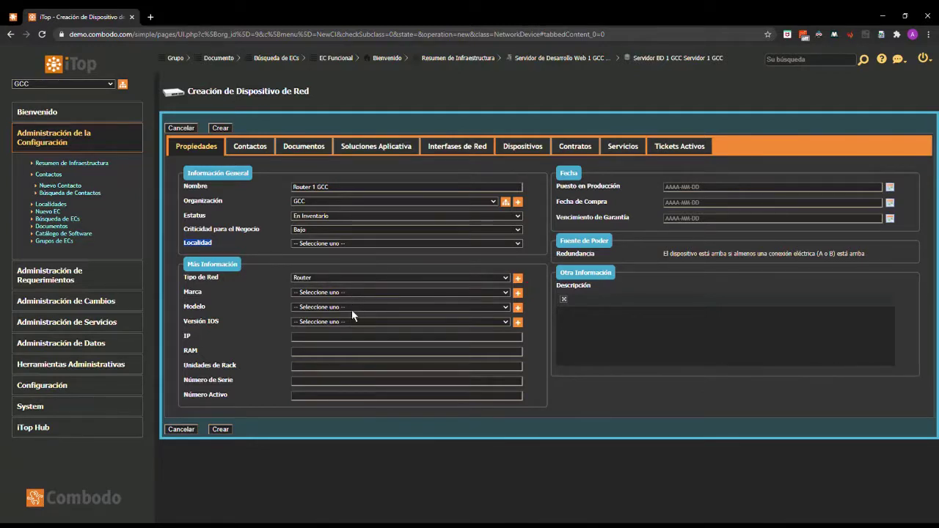
left_click(351, 309)
left_click(346, 322)
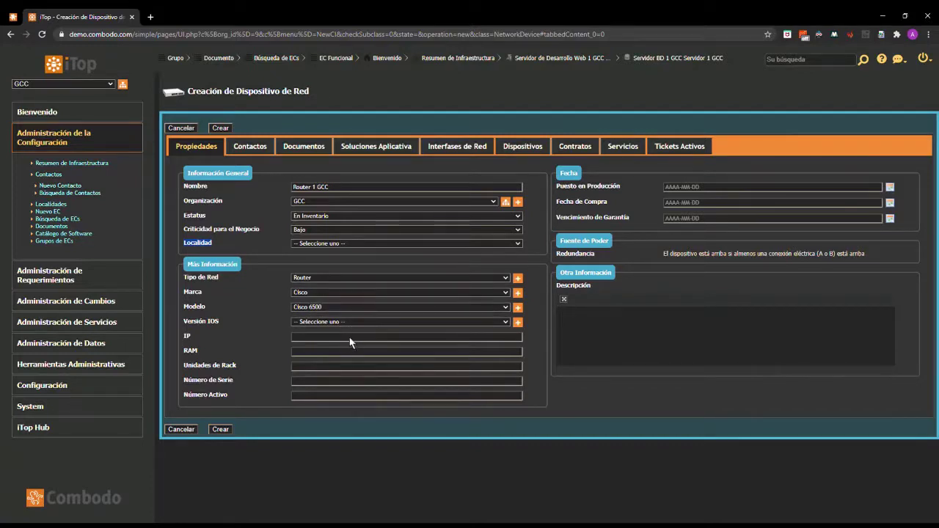
left_click(348, 338)
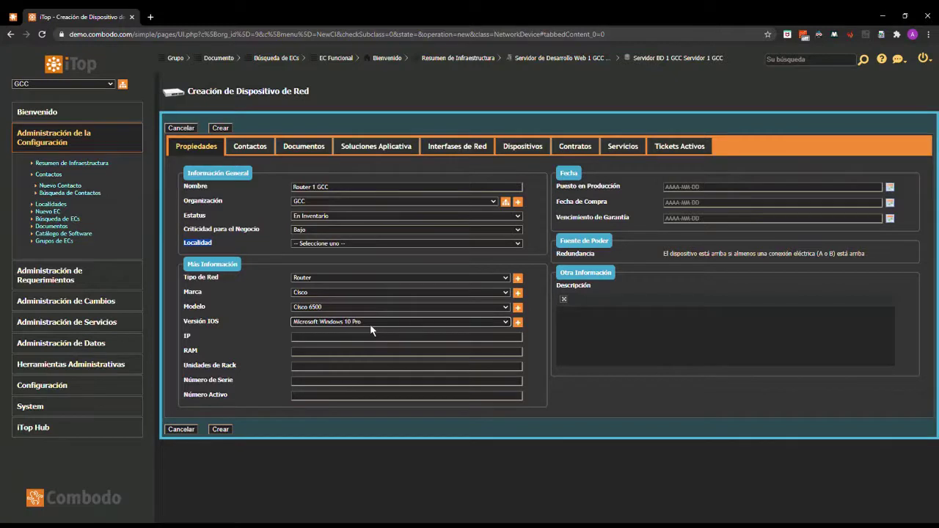
left_click(317, 339)
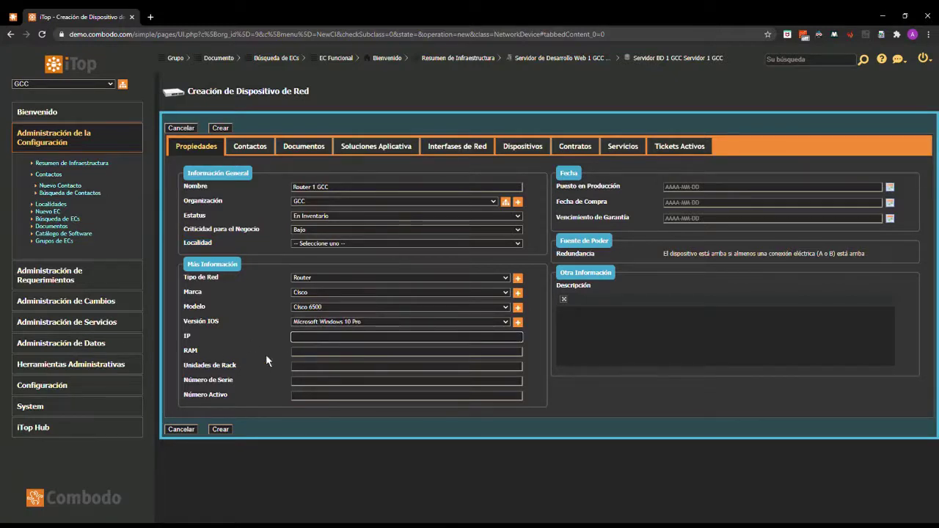
left_click(314, 369)
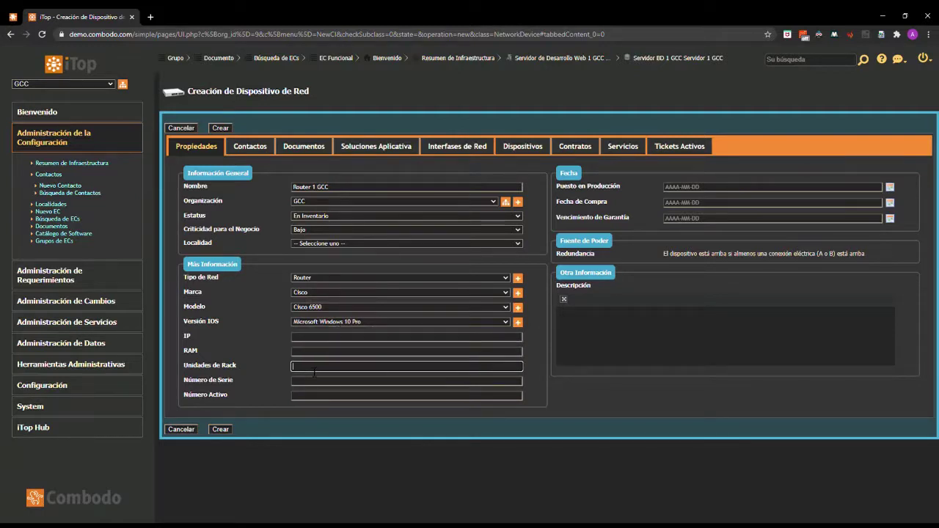
left_click(314, 383)
left_click(345, 400)
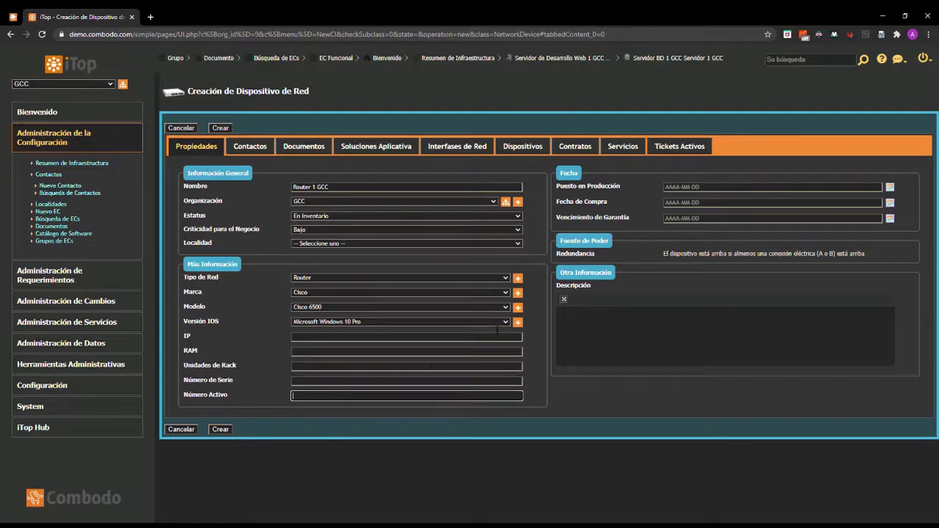
Set the router's production date to 2020-10-01 and its purchase date to 2020-08-30.
left_click(704, 188)
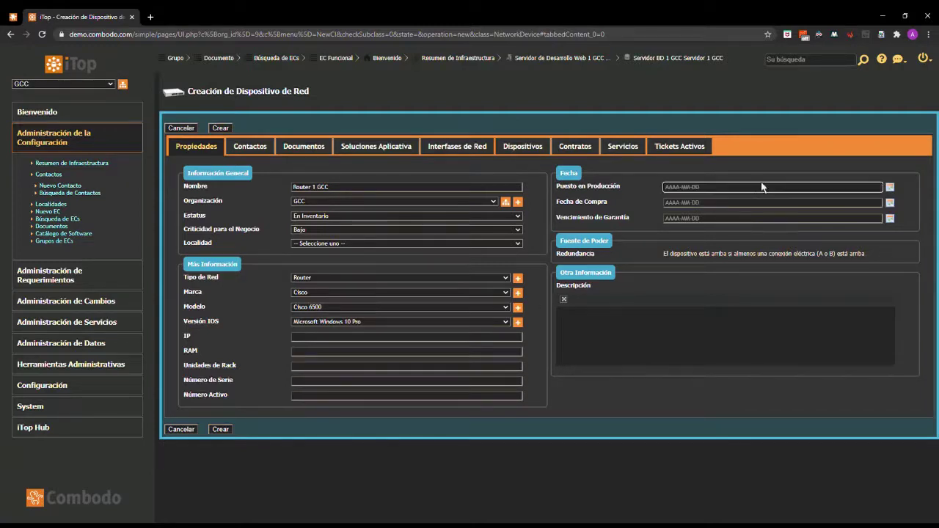
left_click(890, 201)
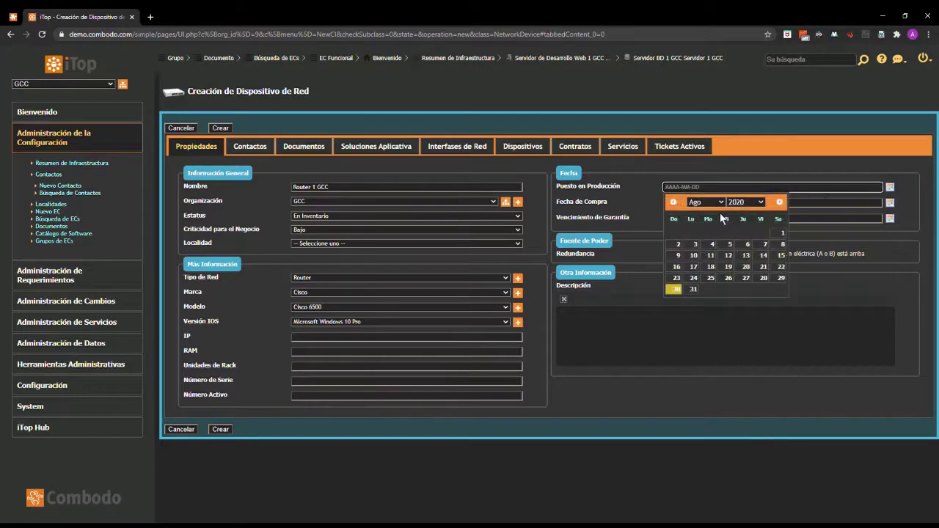
left_click(703, 293)
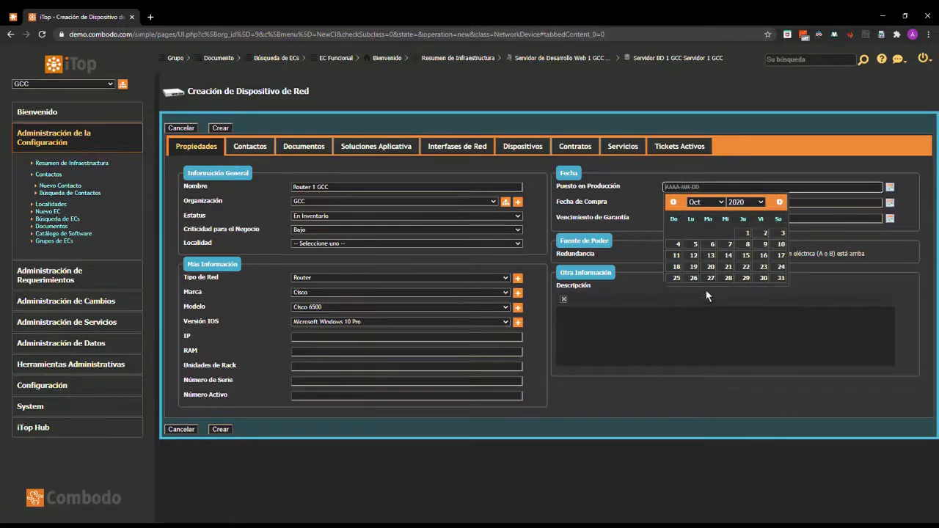
left_click(745, 234)
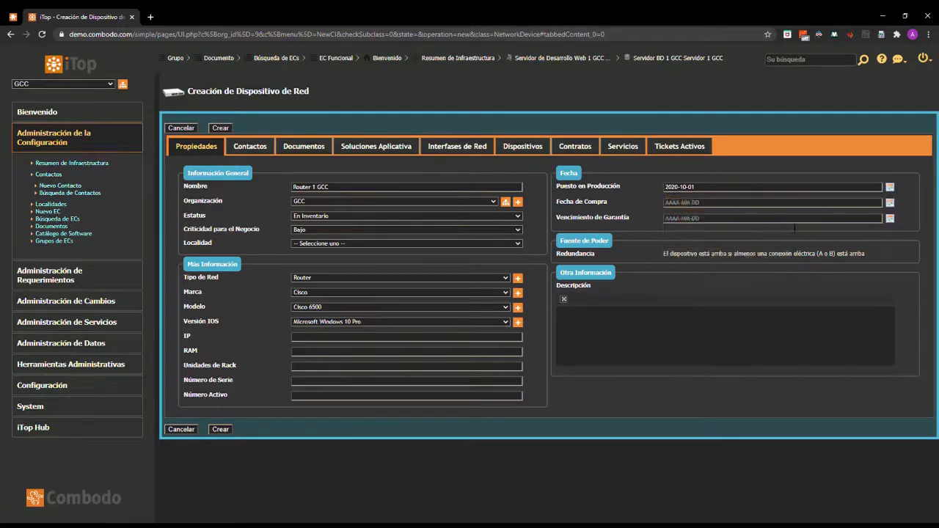
left_click(890, 202)
left_click(682, 307)
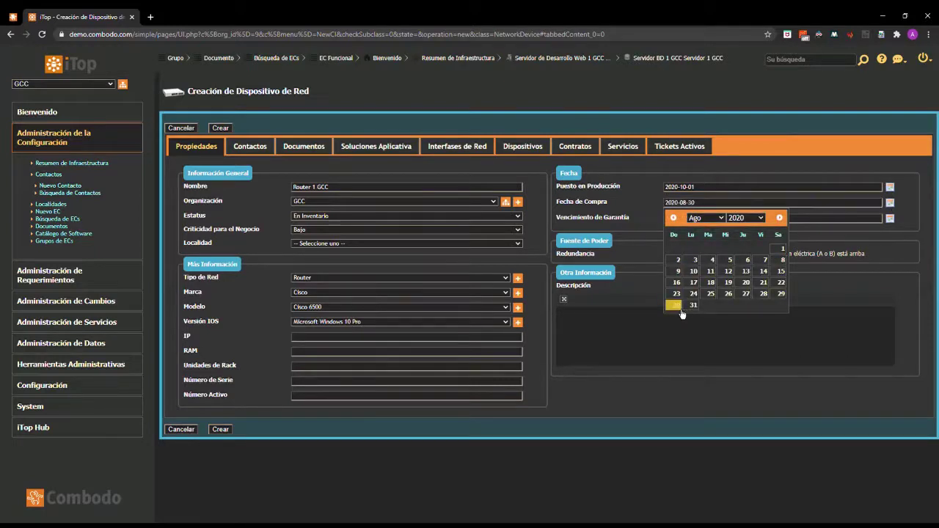
Try to choose a warranty expiration date in August 2027.
left_click(890, 219)
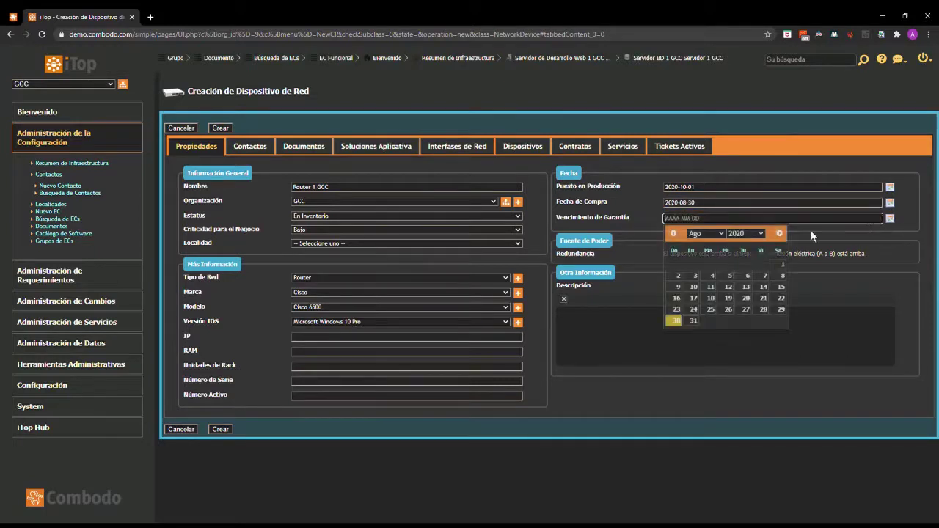
left_click(736, 386)
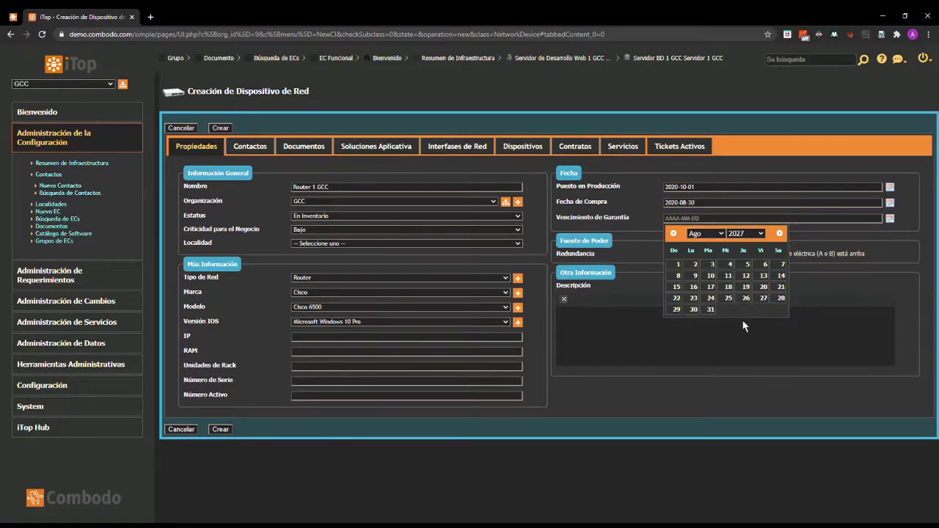
Describe the device as "Router para equipo de desarrollo de GCC" and create the network device record.
left_click(682, 338)
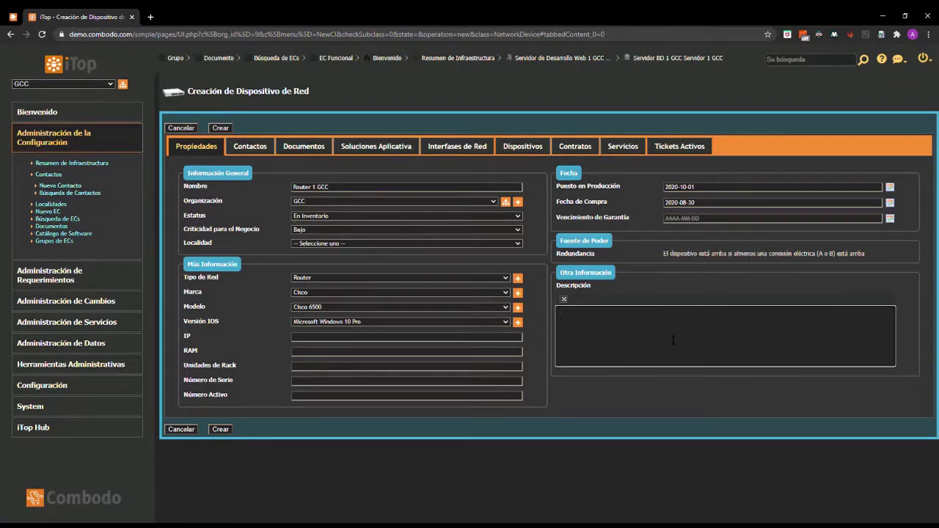
type("Router")
type(" para equipo")
type("r")
type(" de desarr")
type("ollo de")
type(" GCC")
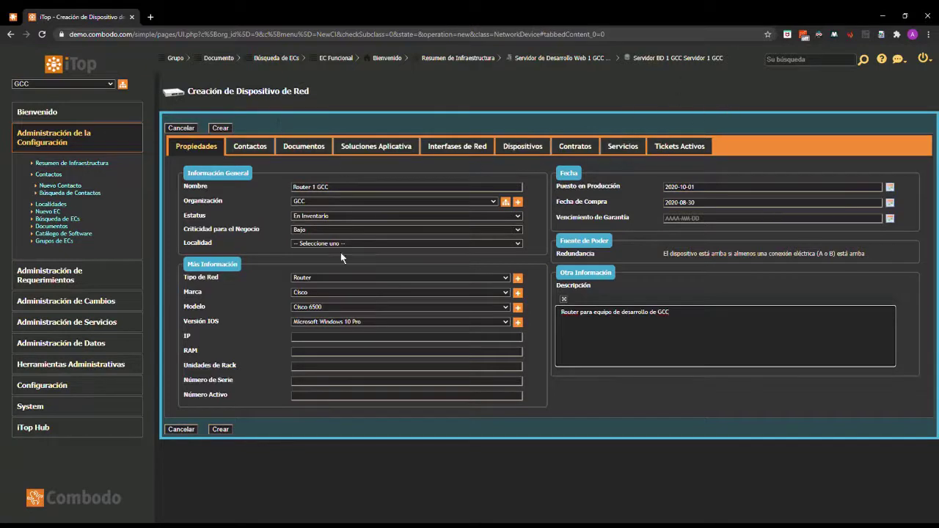
left_click(223, 432)
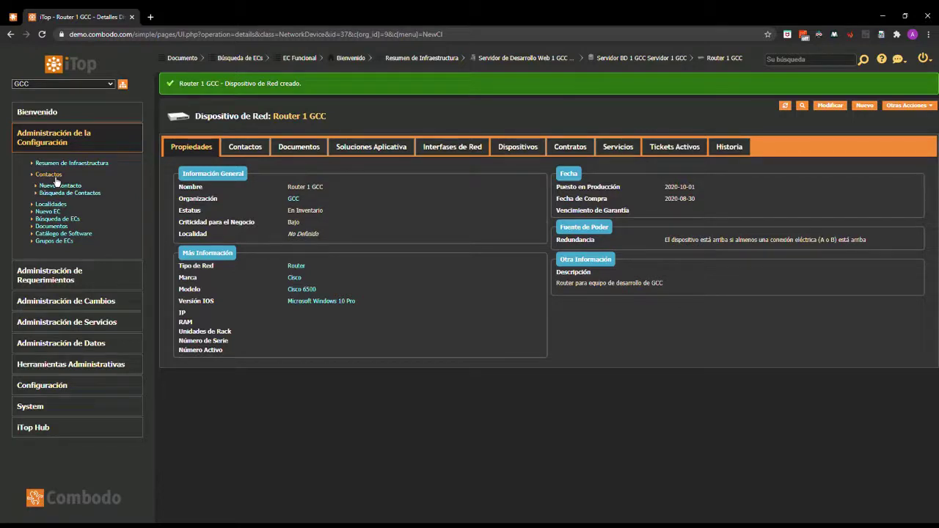
Start a new web document (Documento Web) for GCC and name it "Adquisicion para Desarrollo - GCC".
left_click(85, 165)
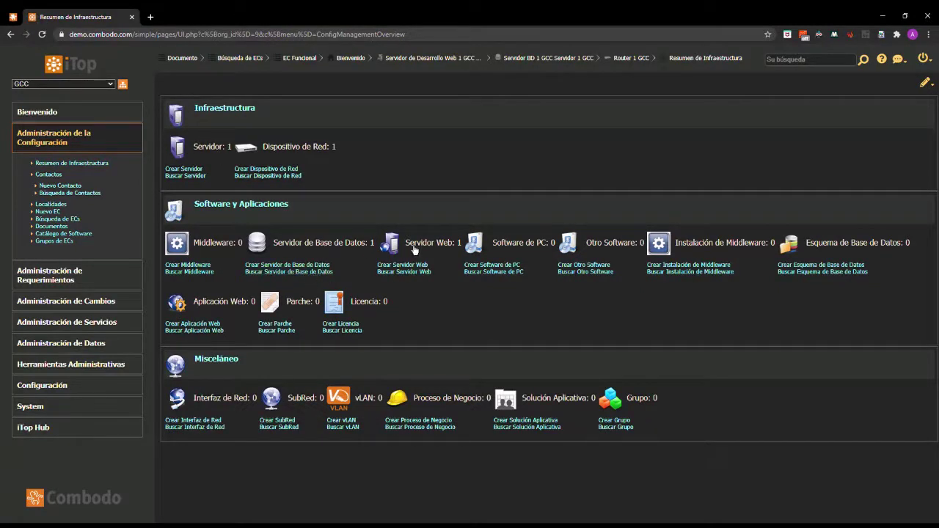
left_click(52, 226)
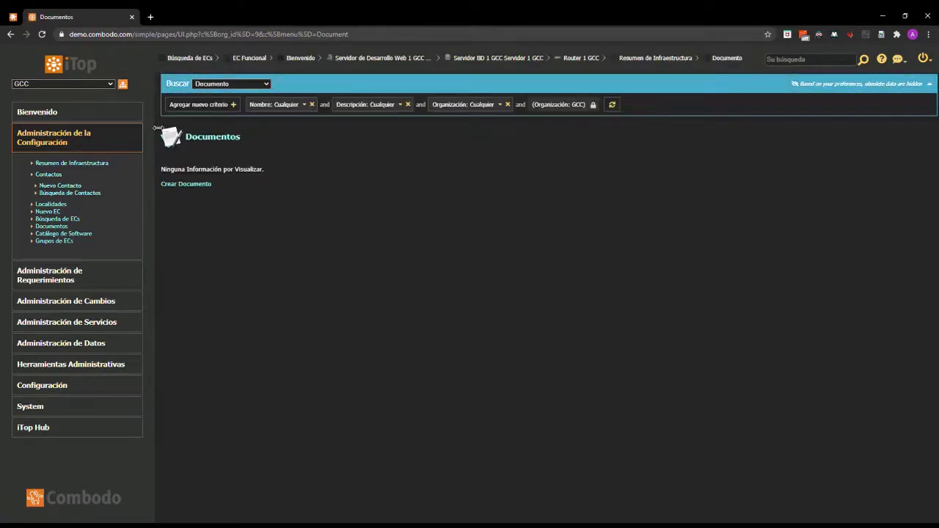
left_click(177, 187)
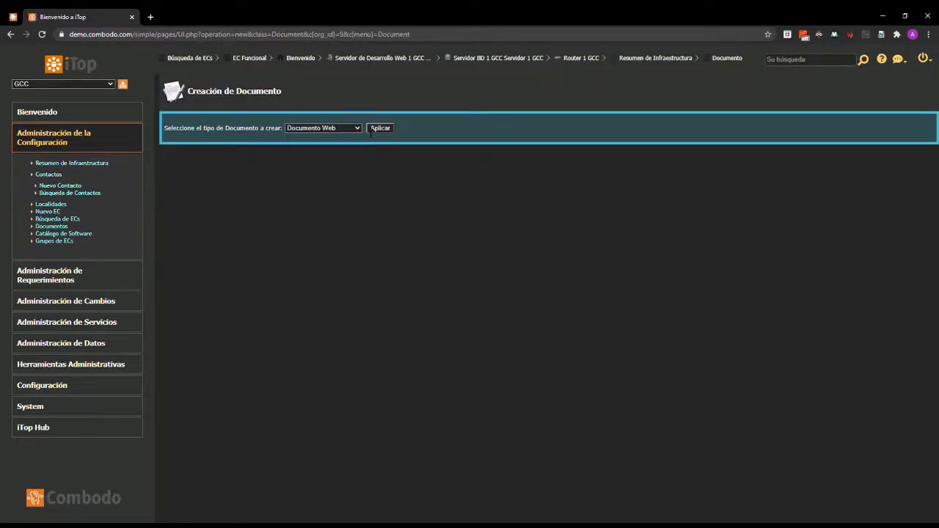
left_click(380, 129)
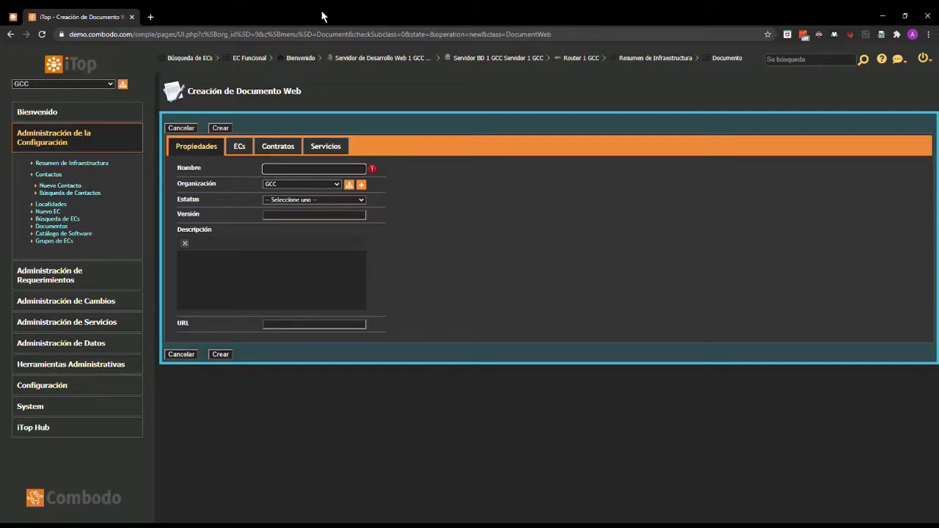
type("Adquisicion para Desarrollo - GCC")
Set the document's status to Borrador de Documento, version to 1.0 and description to "Documento que describe la adquisicion de los IC y sus detalles".
left_click(300, 200)
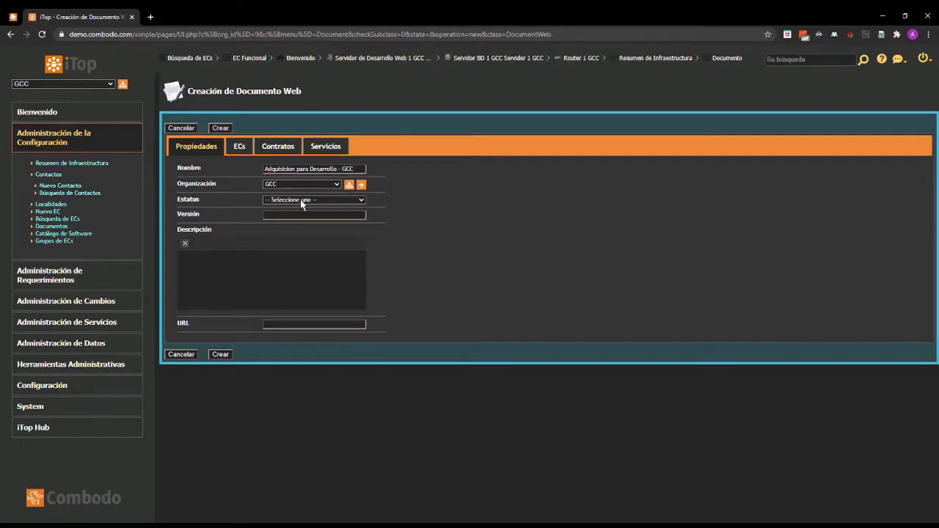
left_click(322, 215)
left_click(328, 217)
type("1.0")
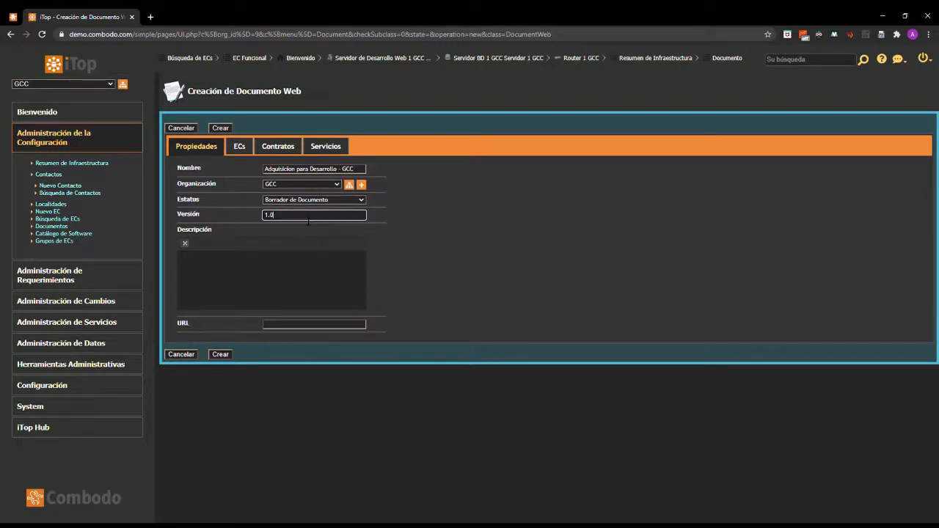
left_click(286, 276)
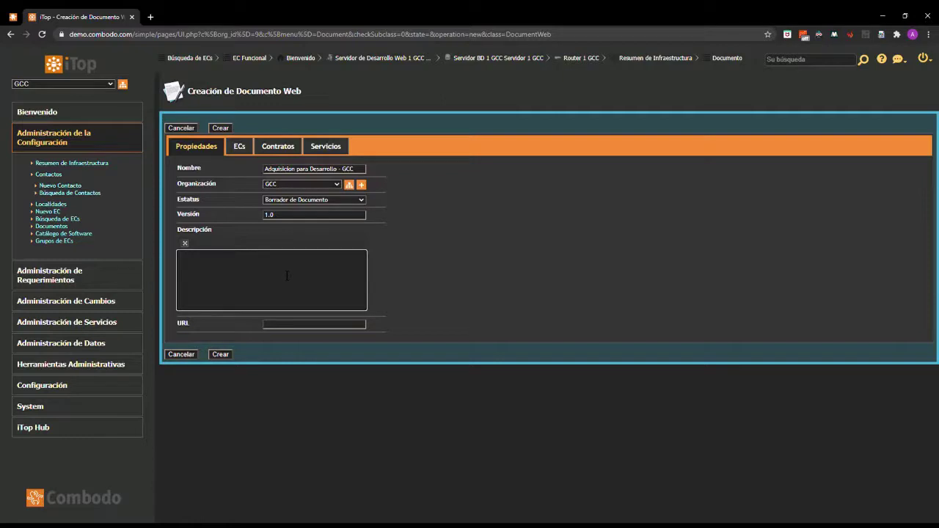
type("Documento que describe la adquisicion de los IC y sus detalles")
left_click(283, 327)
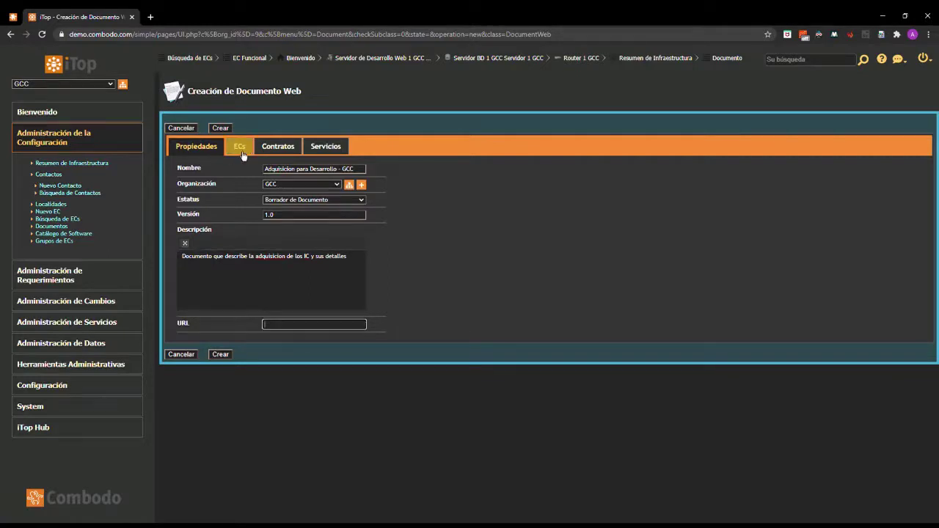
Link Router 1 GCC, Servidor BD 1 GCC and Servidor de Desarrollo Web 1 GCC to the document as configuration items.
left_click(242, 154)
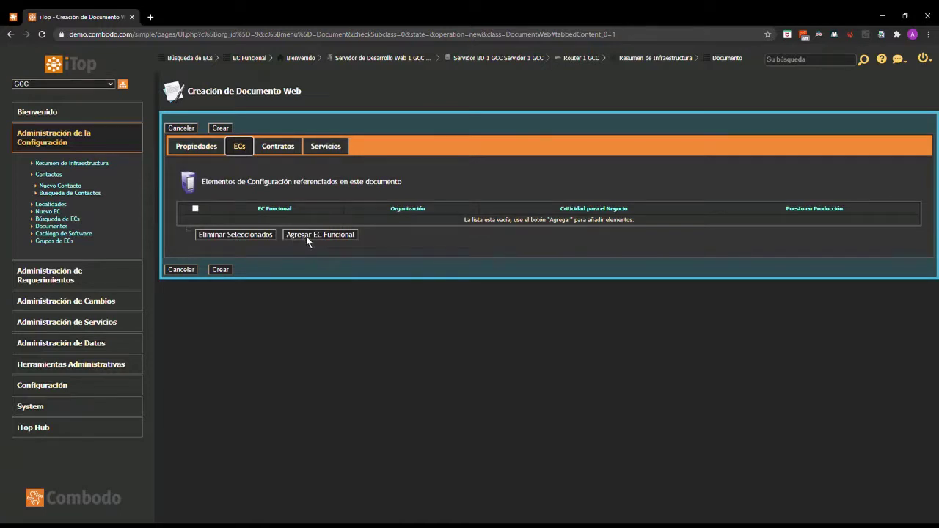
left_click(306, 235)
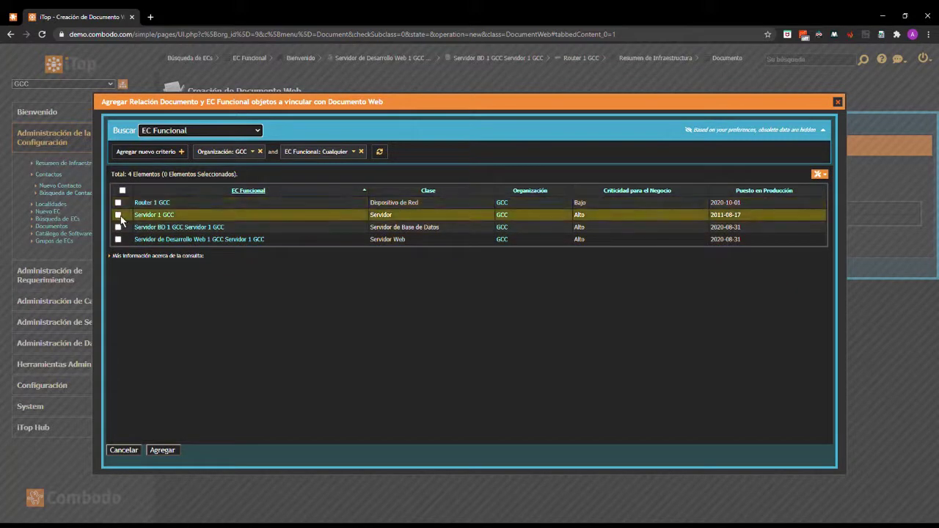
left_click(118, 203)
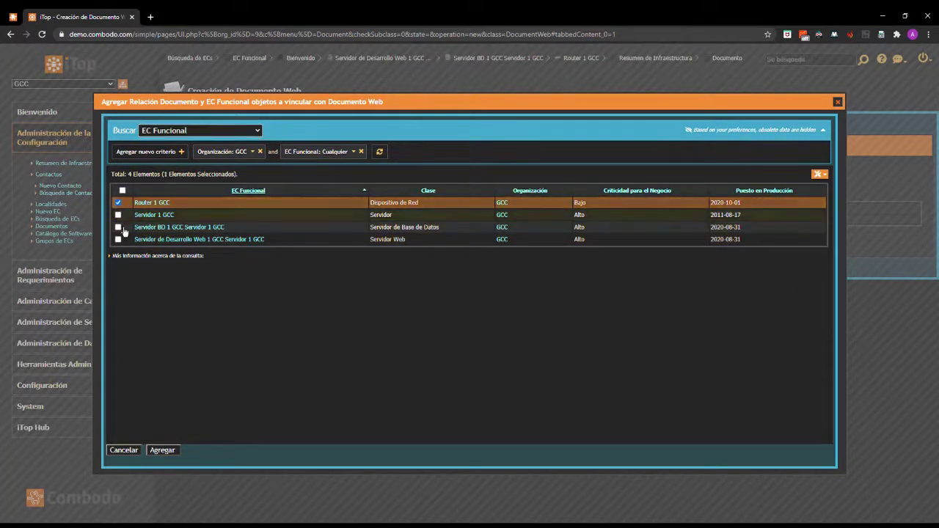
left_click(119, 227)
left_click(118, 239)
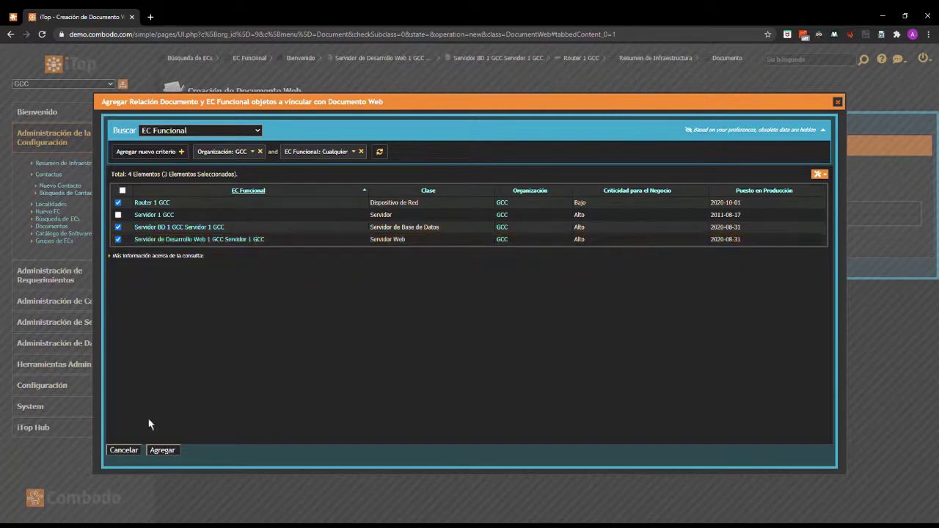
left_click(159, 450)
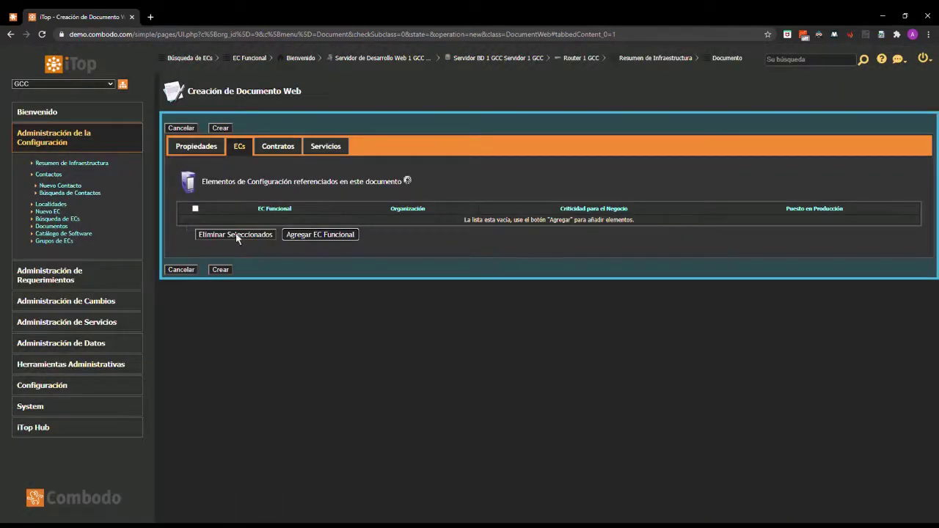
Review the document's linked contracts, services and configuration items, and create the web document.
left_click(275, 150)
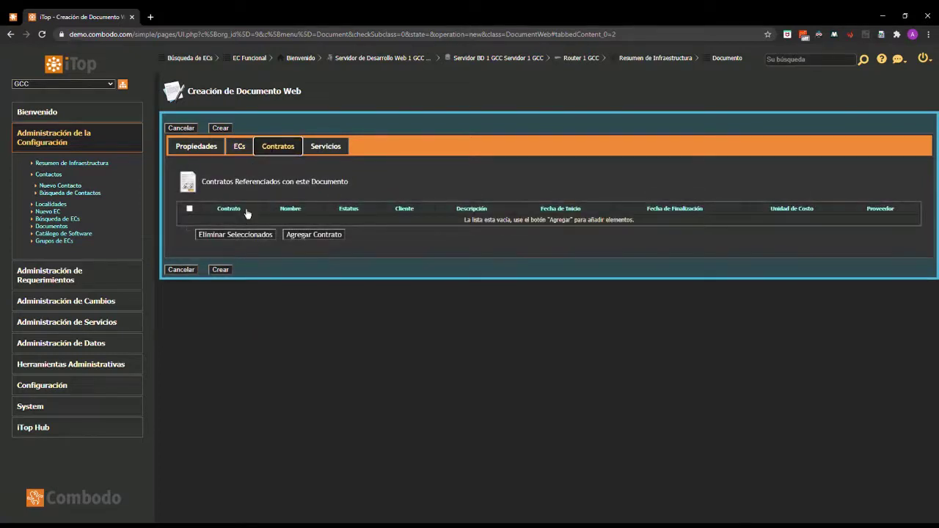
left_click(239, 146)
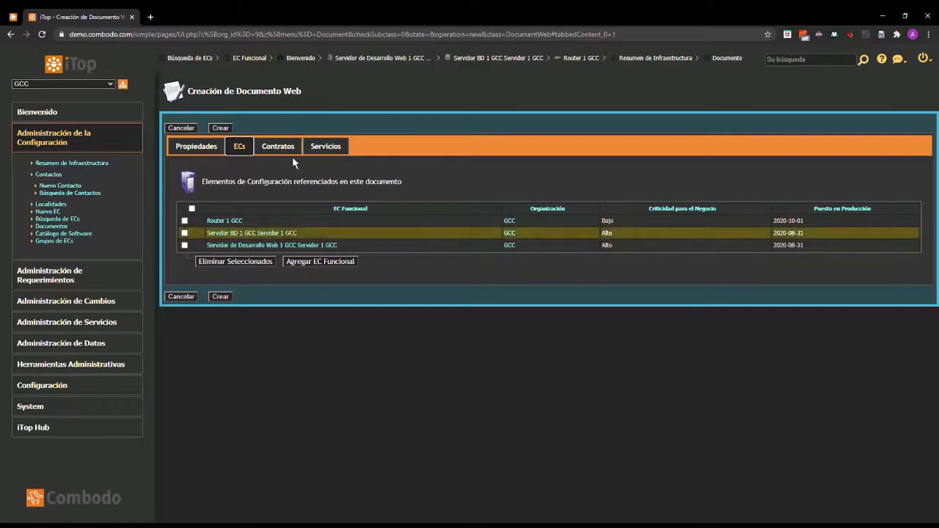
left_click(339, 150)
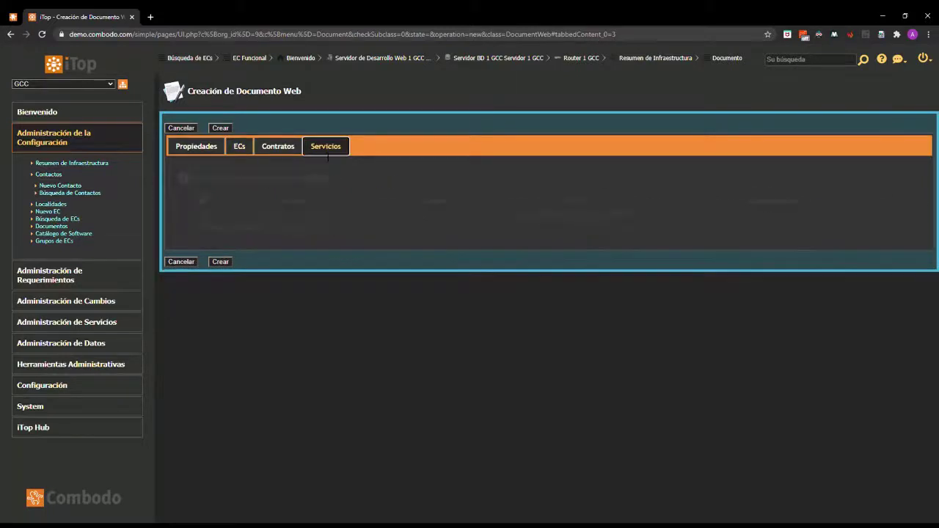
left_click(239, 146)
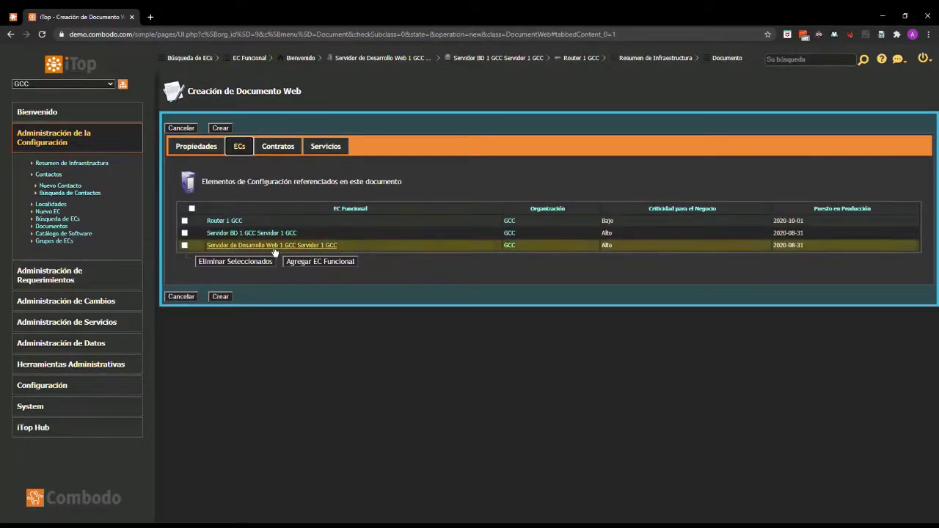
left_click(220, 296)
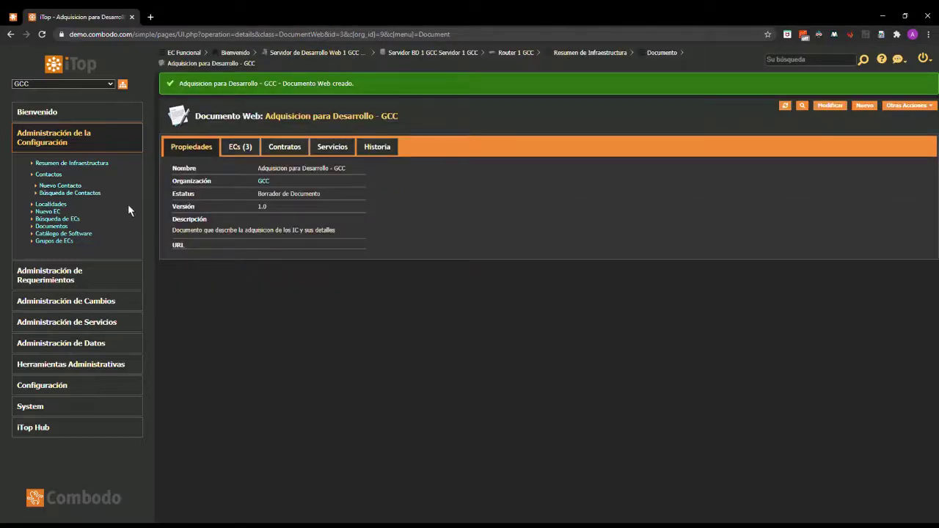
Start a new configuration item group for GCC named "Desarrollo GCC- Exclusivo" with status Productivo.
left_click(54, 241)
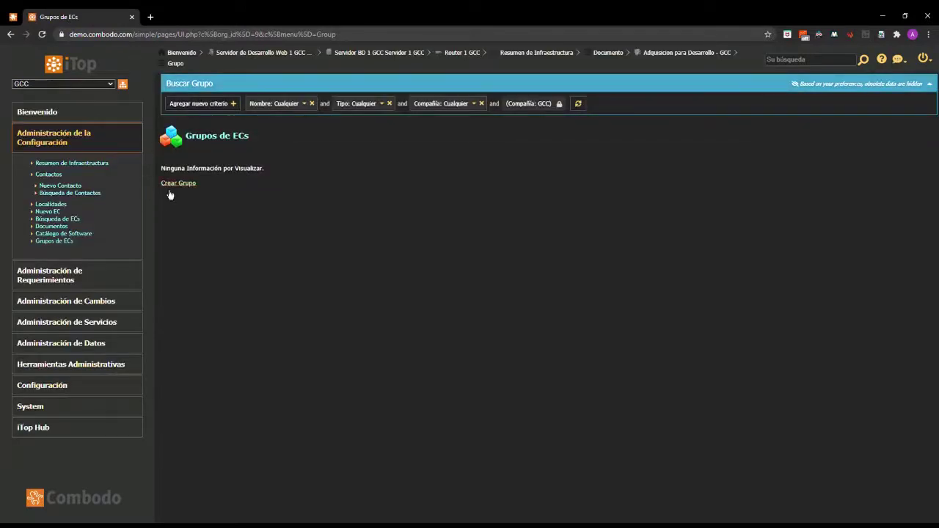
left_click(179, 184)
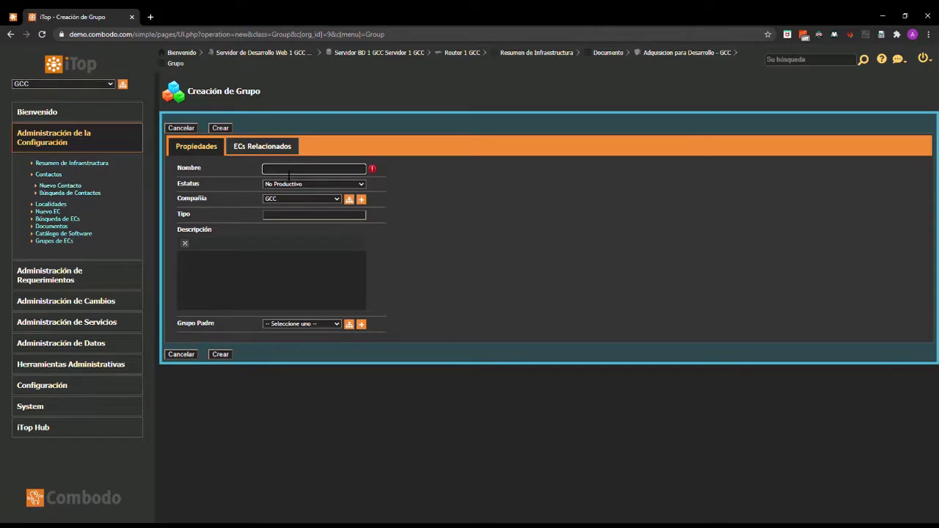
type("Desarrollo GCC- Exclusivo")
left_click(296, 187)
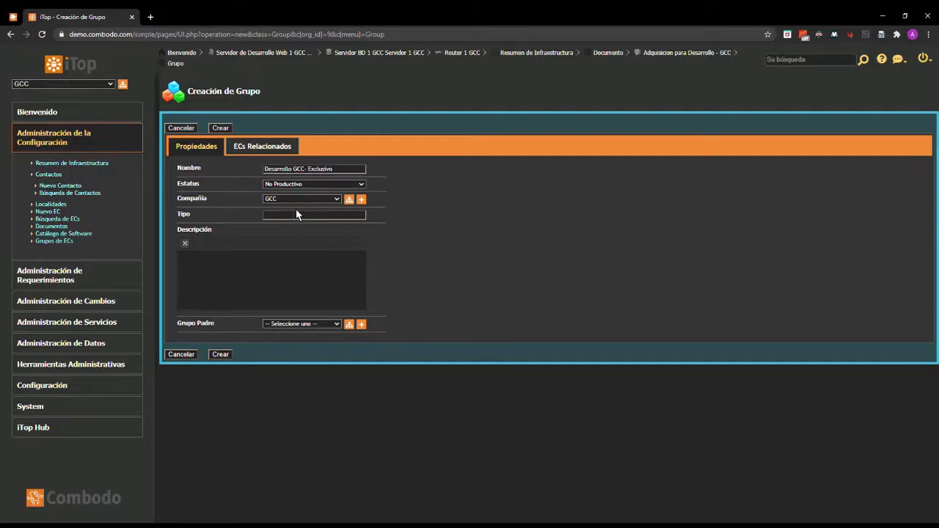
left_click(294, 216)
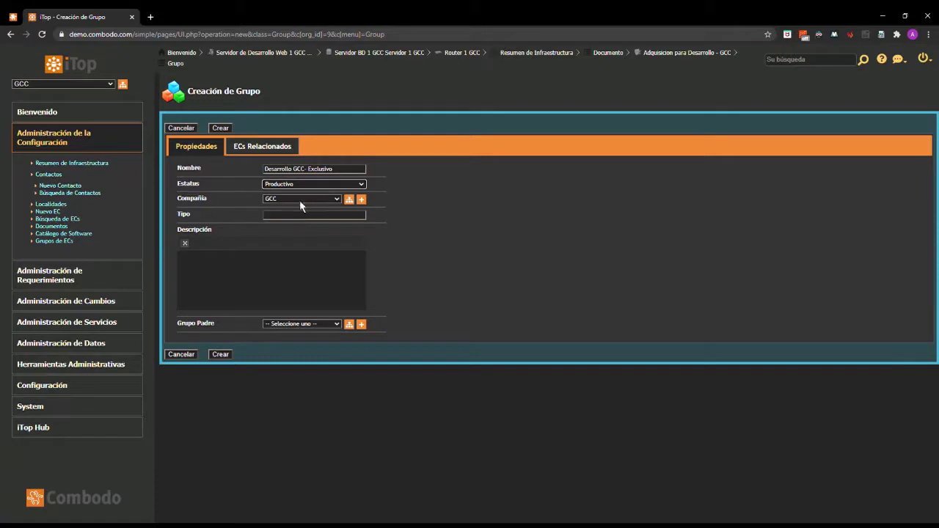
Set the group's type to "Exclusividad de materiales informaticos" and describe it as "Grupo dedicado exclusivamente a items designados al grupo ded desarrollo de GCC".
left_click(308, 223)
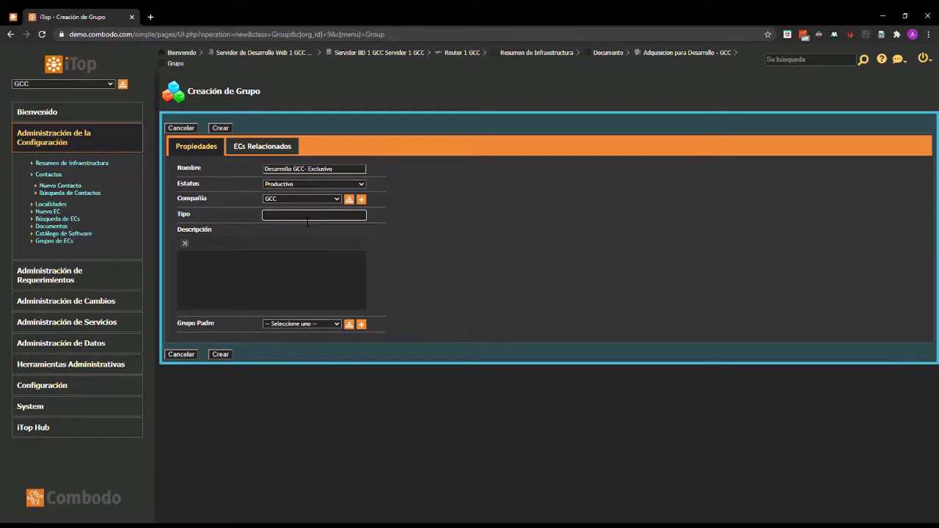
type("Excludi")
type("sivid")
type("ad de materiale")
type("s informaticos")
left_click(279, 279)
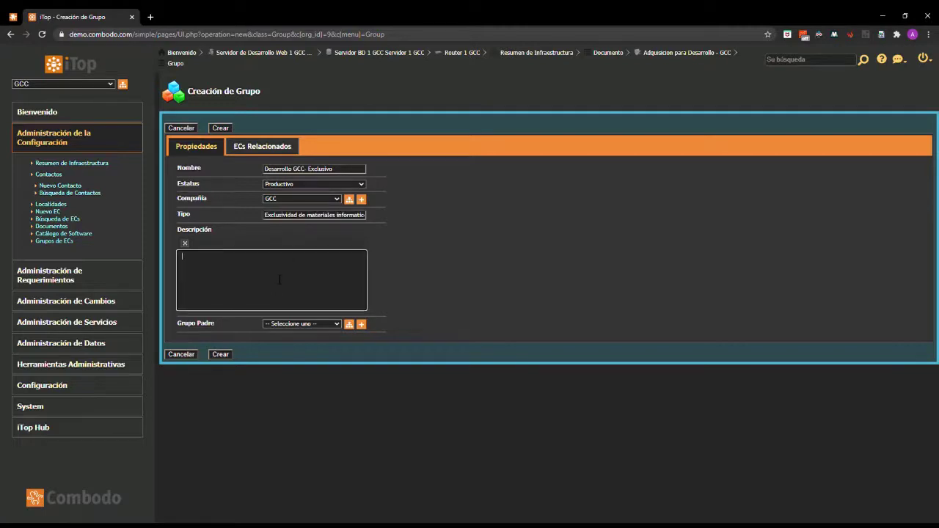
type("Grupo dedicado exclusivamente a ítems designados al grupo ded d")
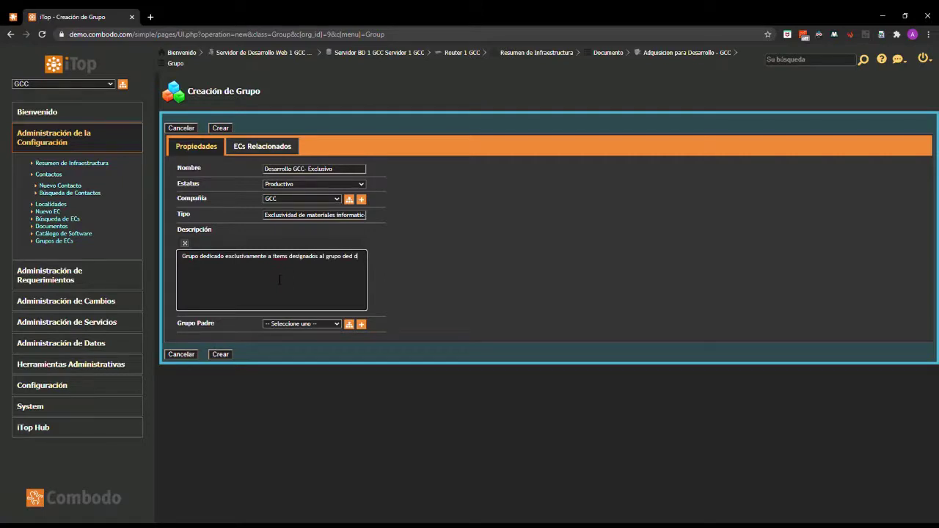
type("esarroo")
type("lo de GCC")
left_click(267, 327)
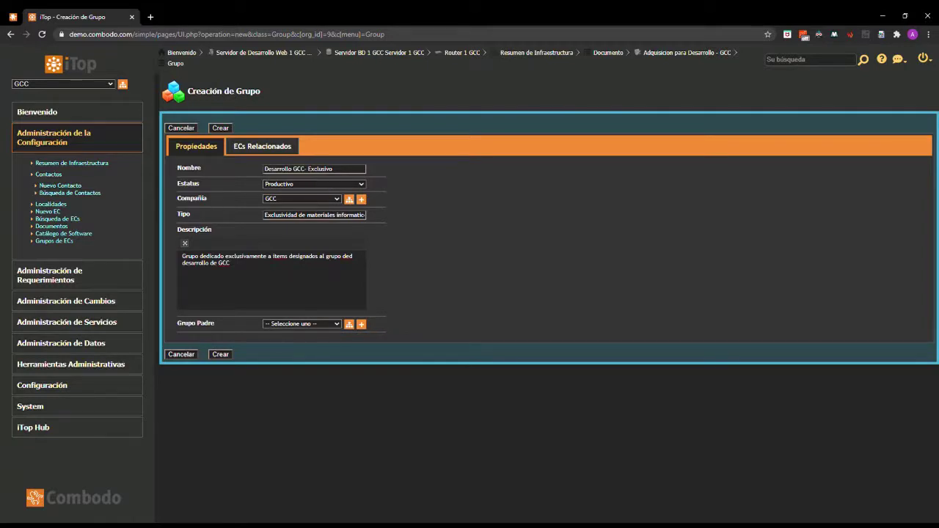
Add Router 1 GCC, Servidor BD 1 GCC and Servidor de Desarrollo Web 1 GCC as the group's related configuration items.
left_click(249, 145)
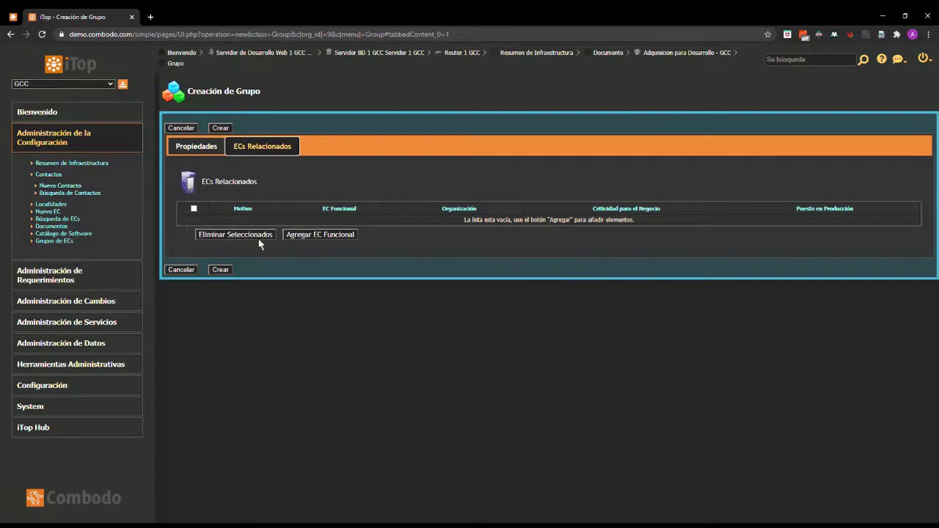
left_click(303, 236)
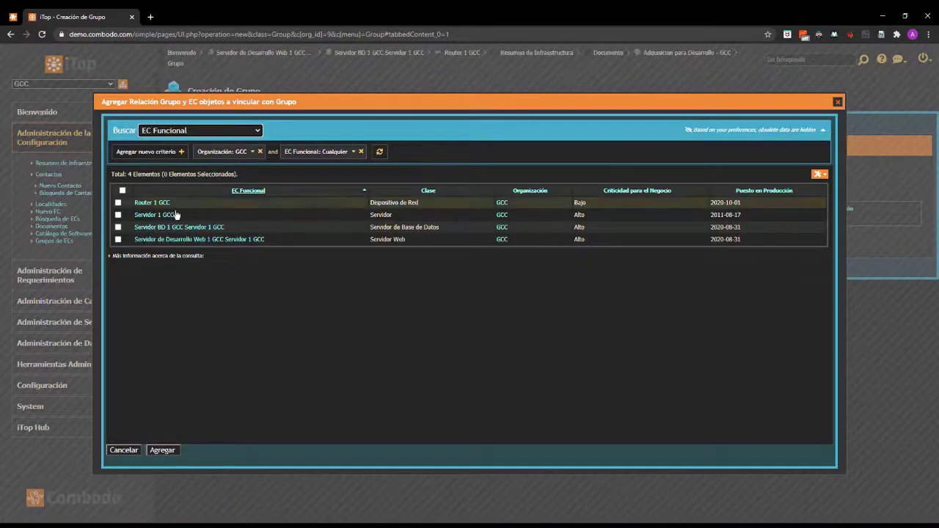
left_click(118, 203)
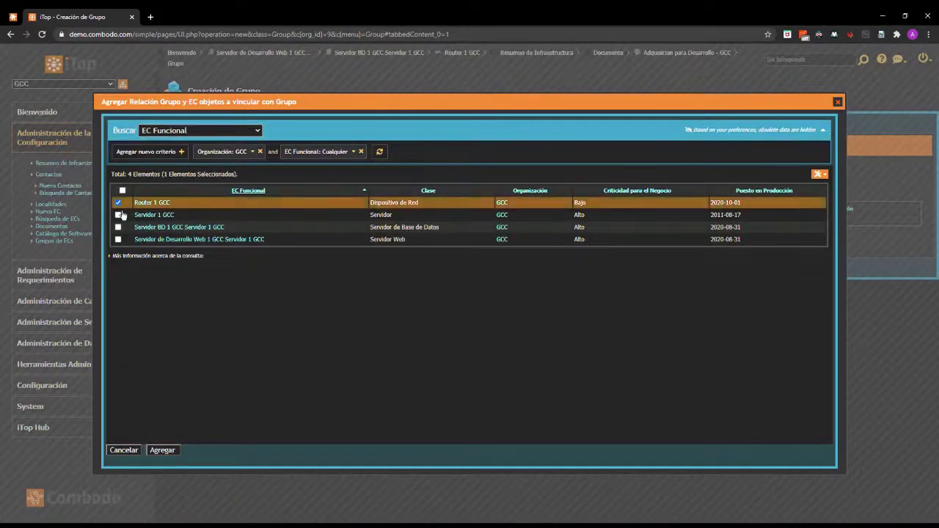
left_click(118, 228)
left_click(118, 239)
left_click(162, 449)
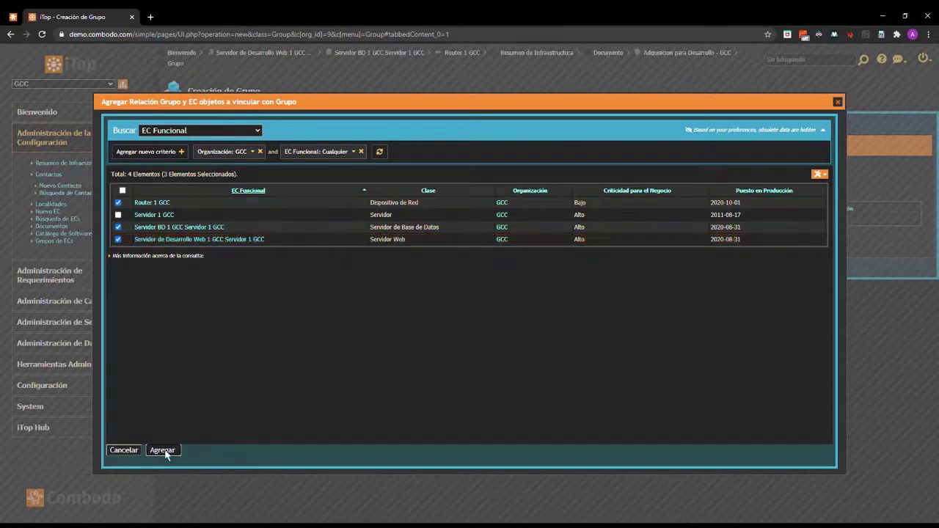
Enter "Exclusividad" as the reason for all three related configuration items and create the group.
left_click(280, 226)
type("Exclusividad")
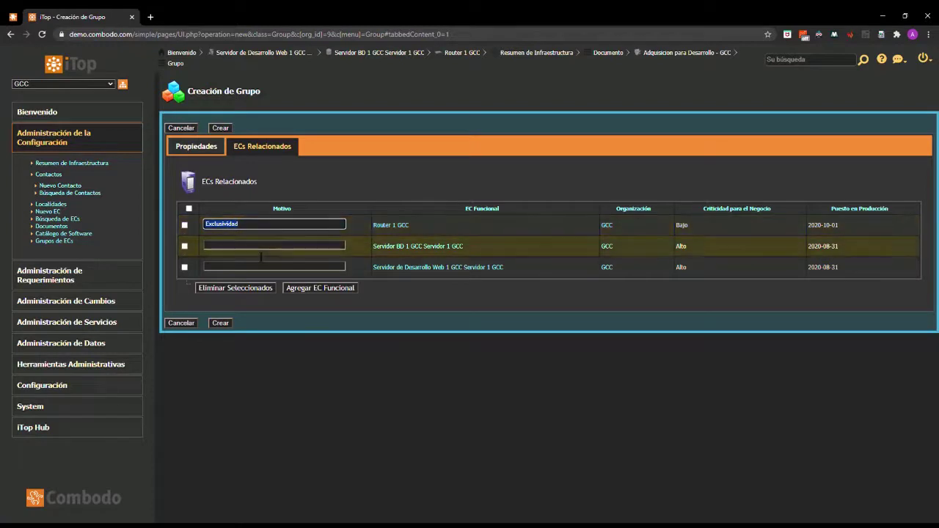
left_click(263, 247)
type("Exclusividad")
left_click(264, 267)
type("Exclusividad")
left_click(227, 329)
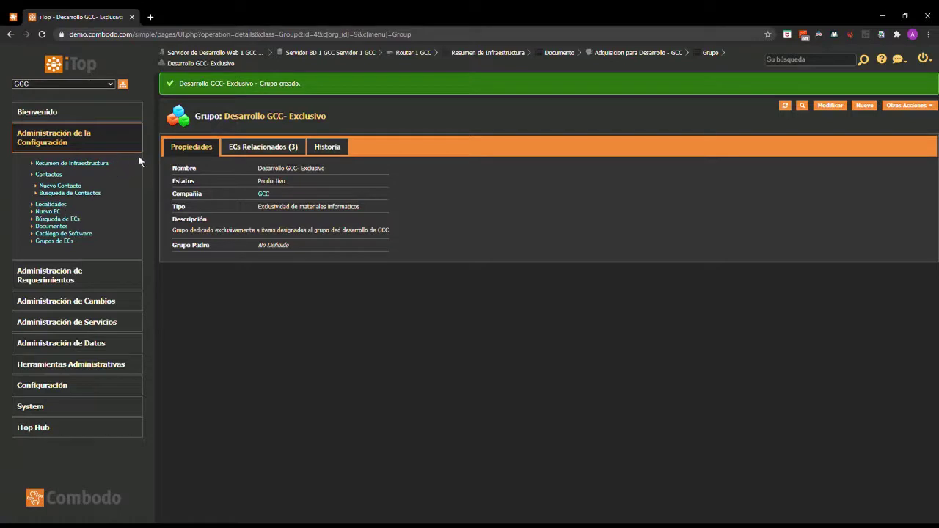
Search for GCC's functional configuration items and open the details of Router 1 GCC.
left_click(57, 219)
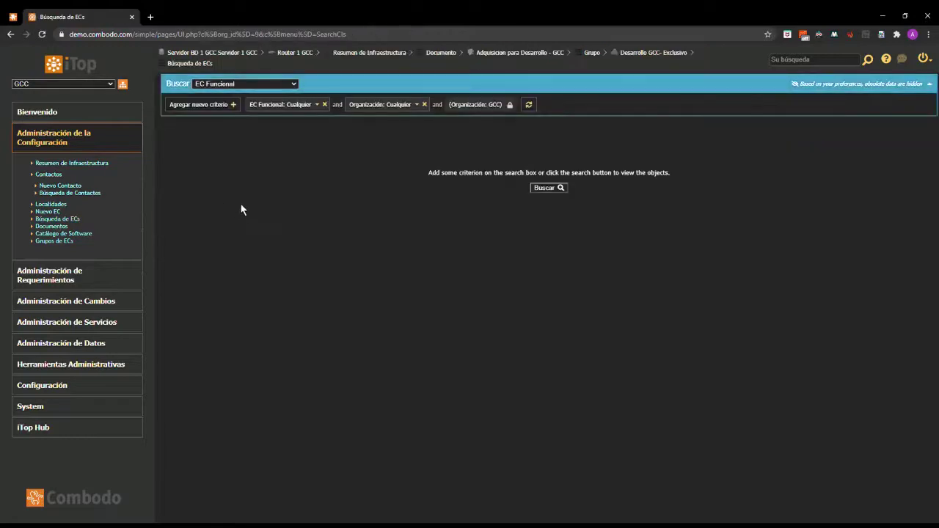
left_click(567, 192)
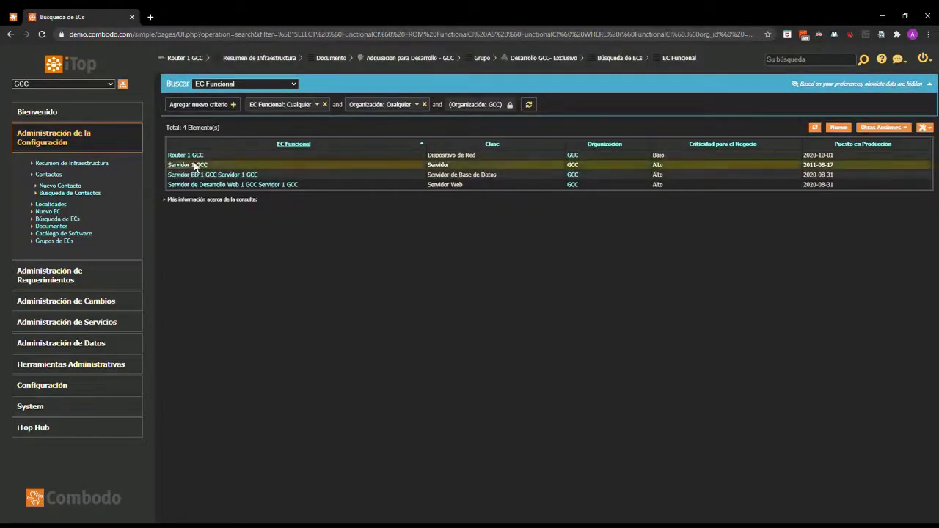
left_click(187, 156)
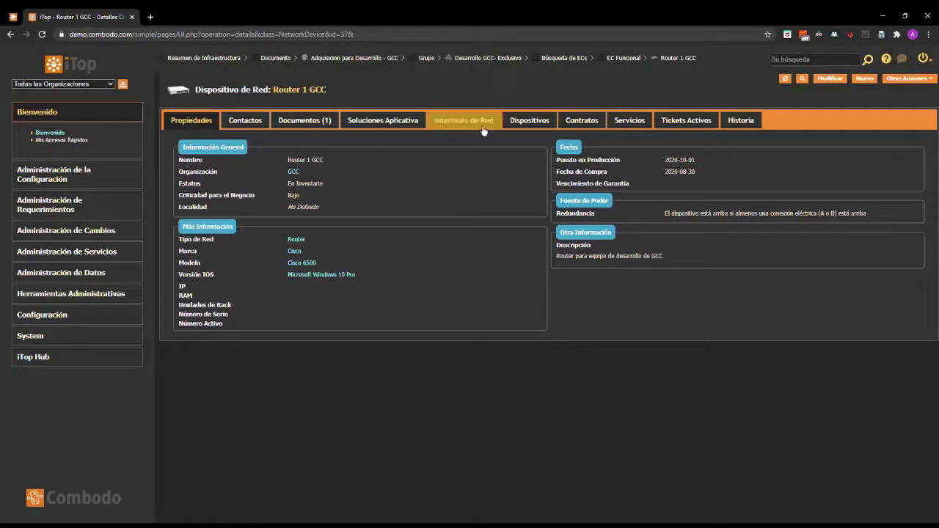
Review the linked documents and the change history of Router 1 GCC.
left_click(302, 127)
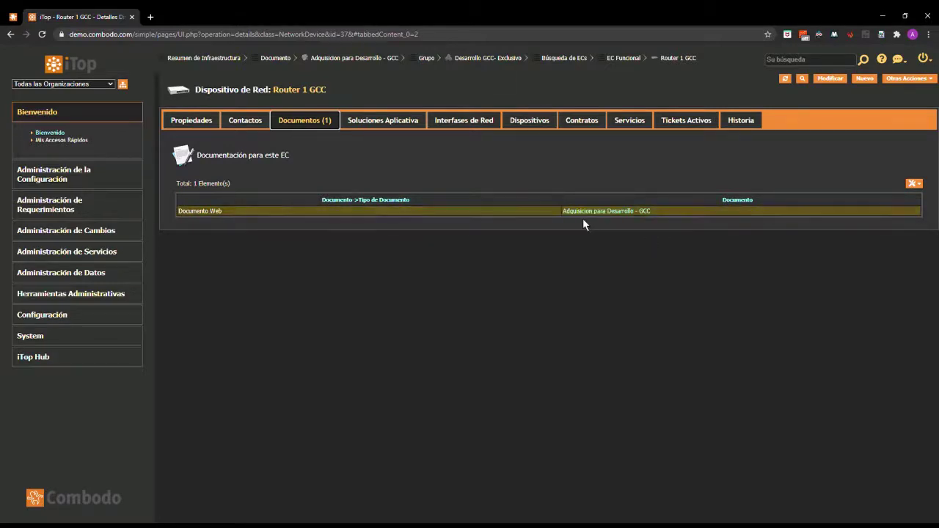
left_click(756, 121)
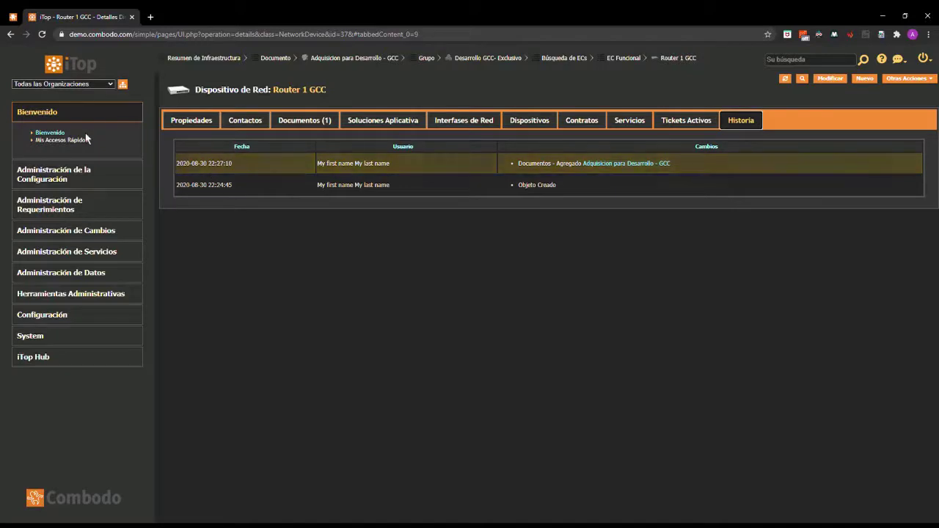
Restrict the view to the GCC organization and open its infrastructure overview.
left_click(55, 178)
left_click(86, 163)
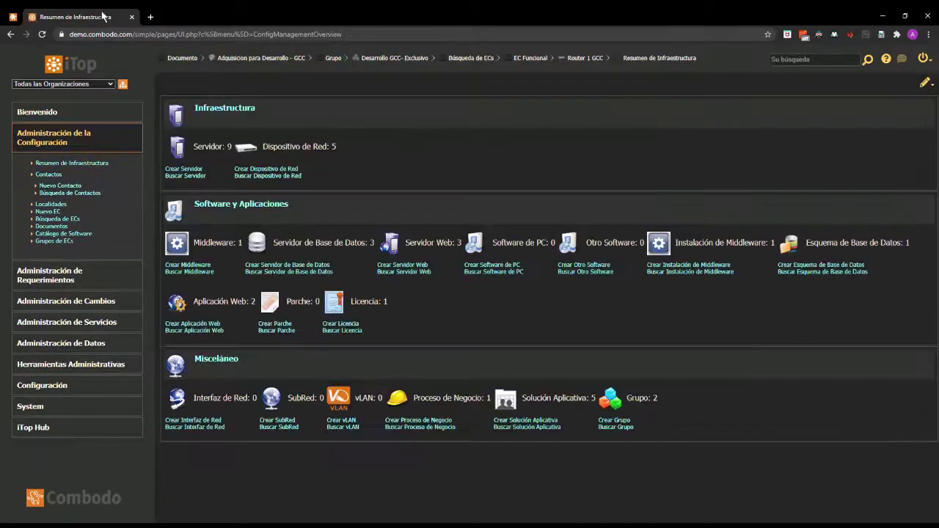
left_click(58, 83)
left_click(68, 128)
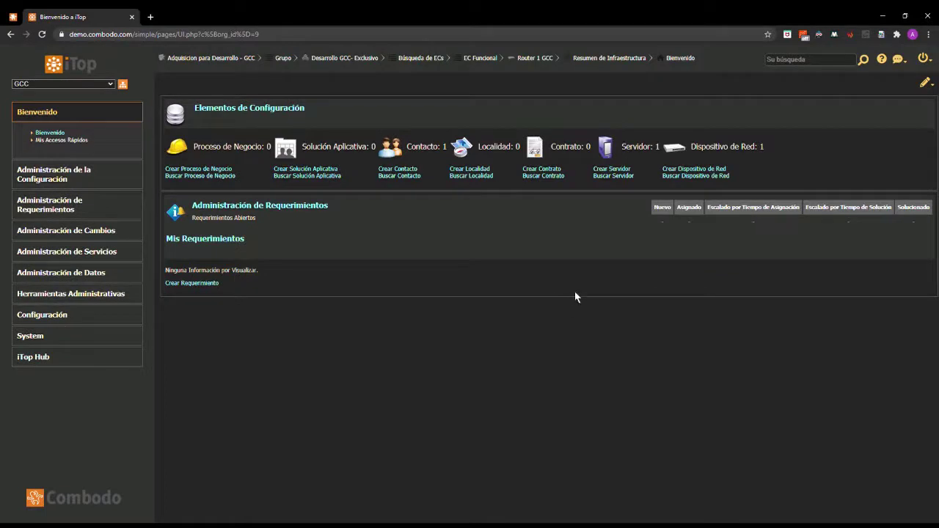
left_click(74, 176)
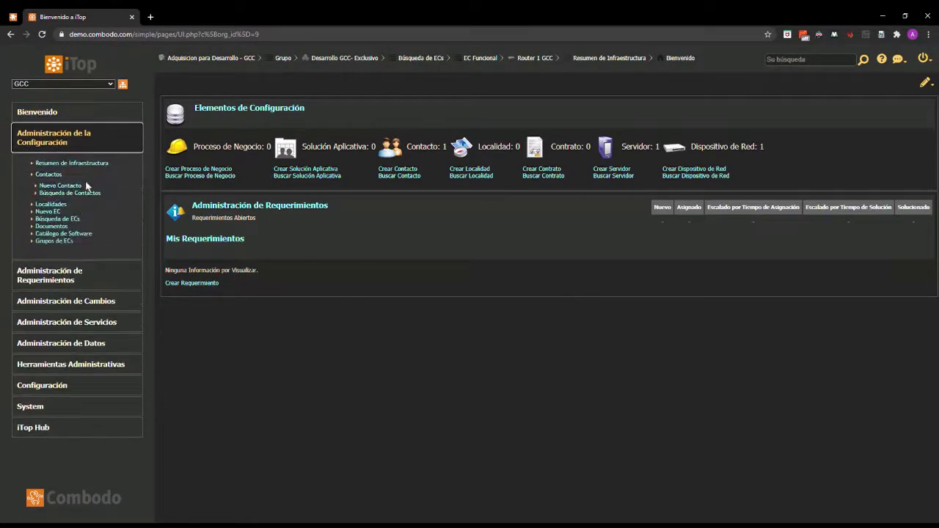
left_click(88, 164)
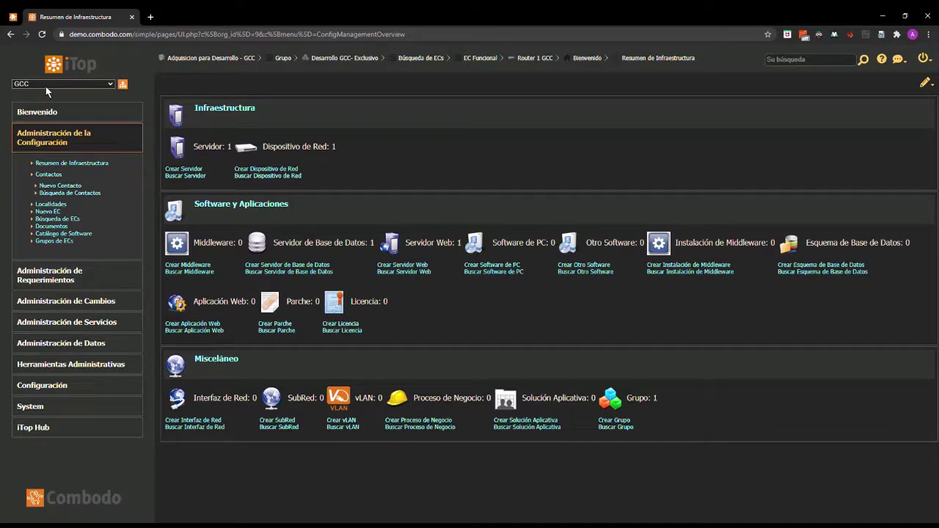
Change the status of the web server Servidor de Desarrollo Web 1 GCC to Inactivo and apply the modification.
left_click(437, 248)
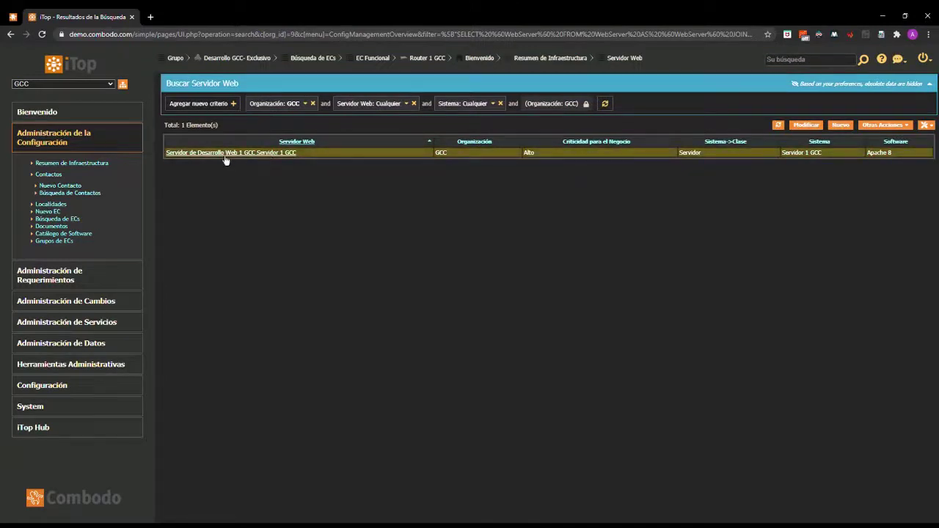
left_click(268, 157)
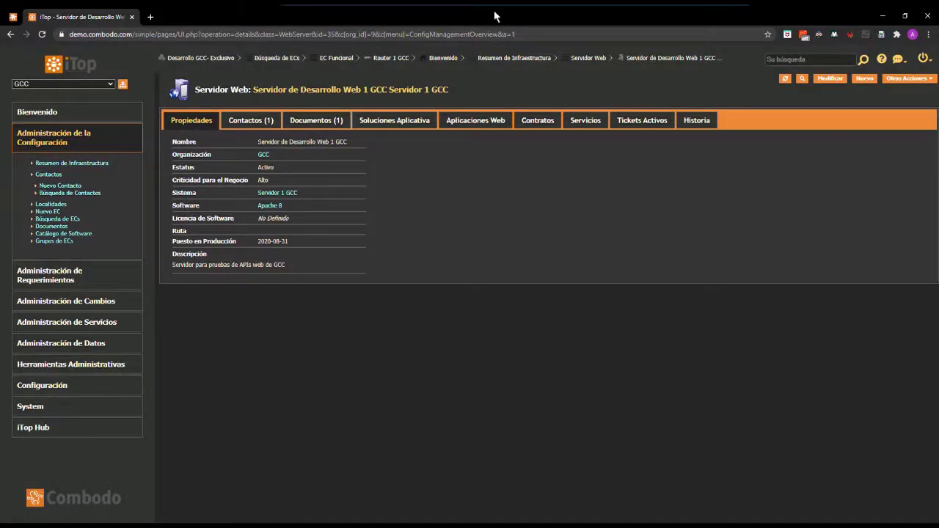
left_click(841, 80)
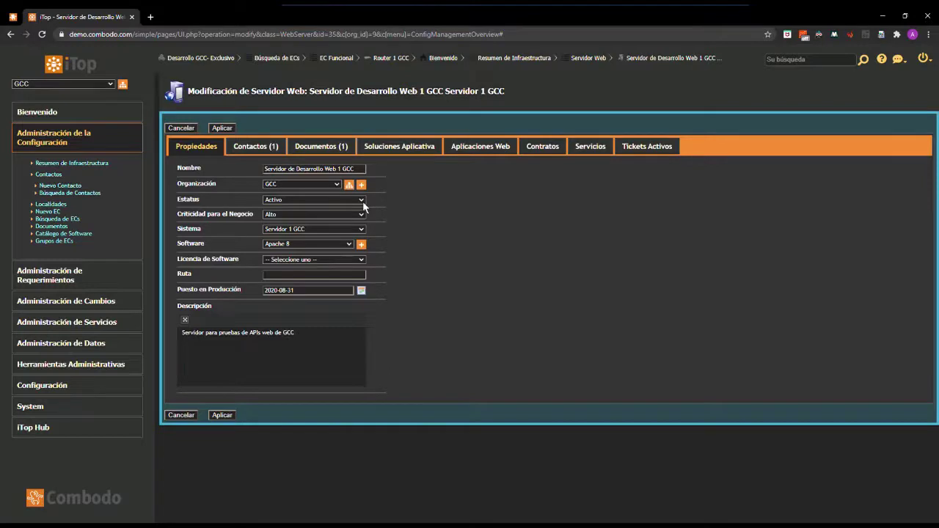
left_click(314, 224)
left_click(261, 148)
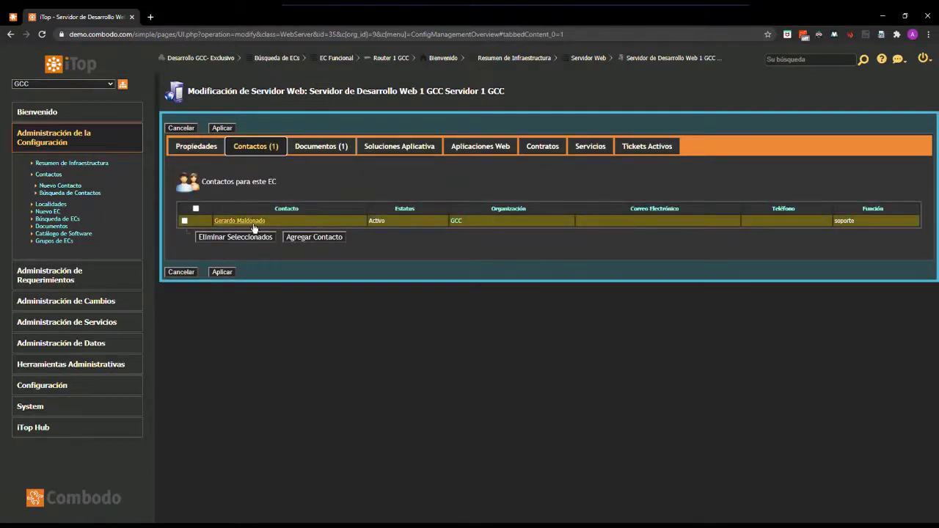
left_click(217, 152)
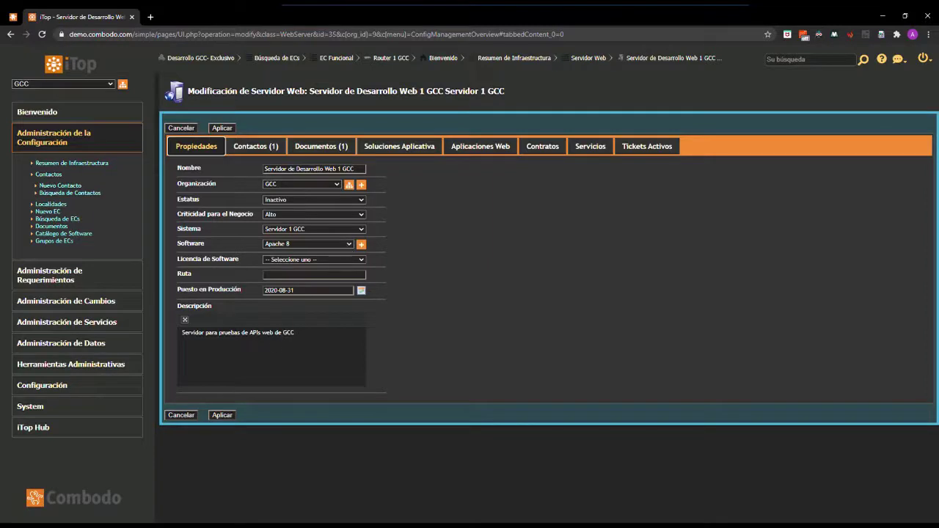
left_click(221, 417)
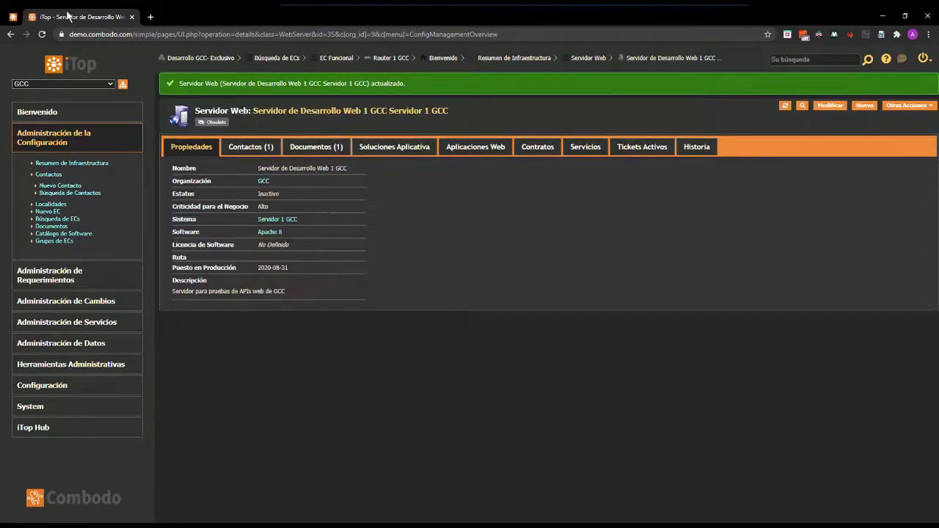
Start a new document of type Documento Web and name it "Explicacion Servidor Web 1 GCC".
left_click(57, 228)
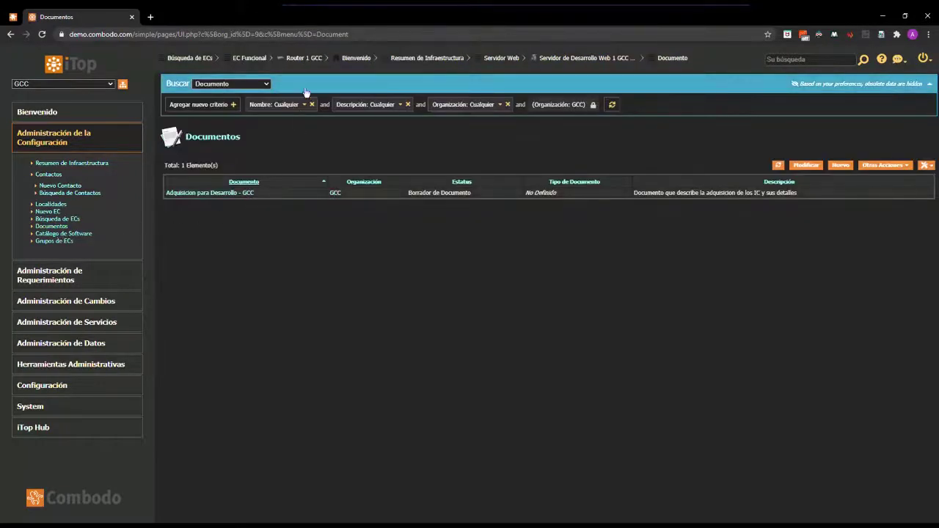
left_click(845, 168)
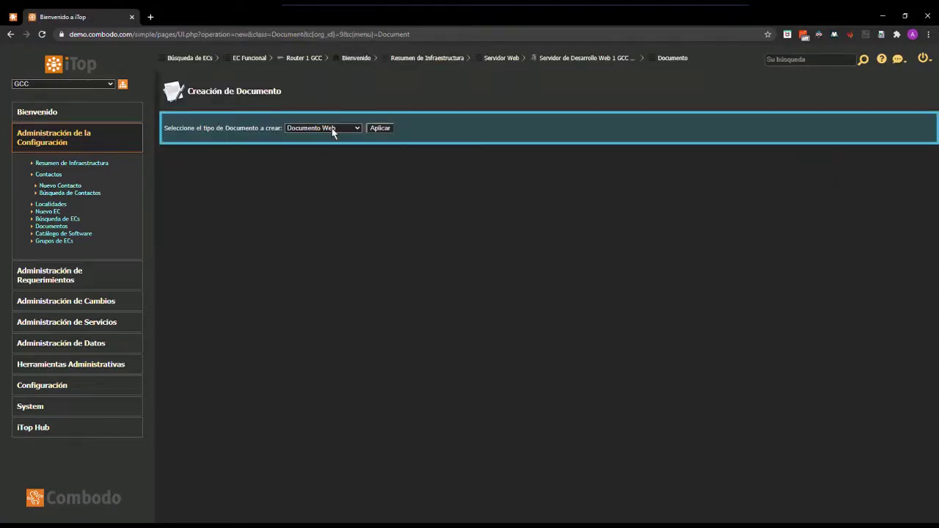
left_click(380, 129)
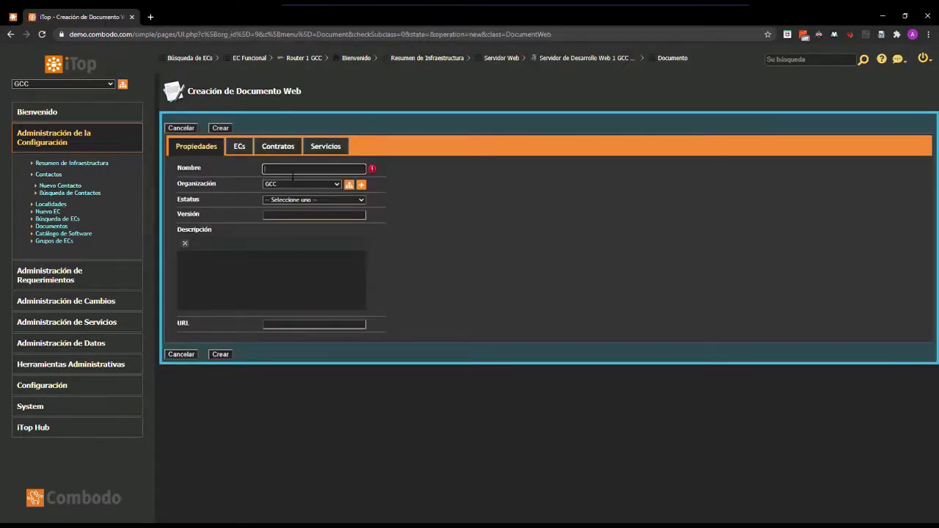
type("Explicacion Servidor Web 1 GCC")
Set the new document's status to Borrador de Documento and its version to 1.0.
left_click(290, 200)
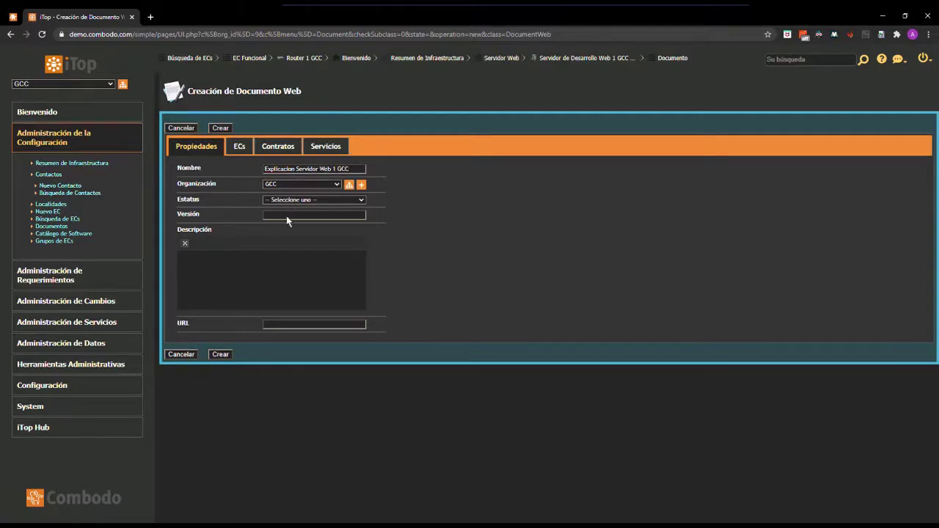
left_click(294, 217)
left_click(300, 217)
type("1")
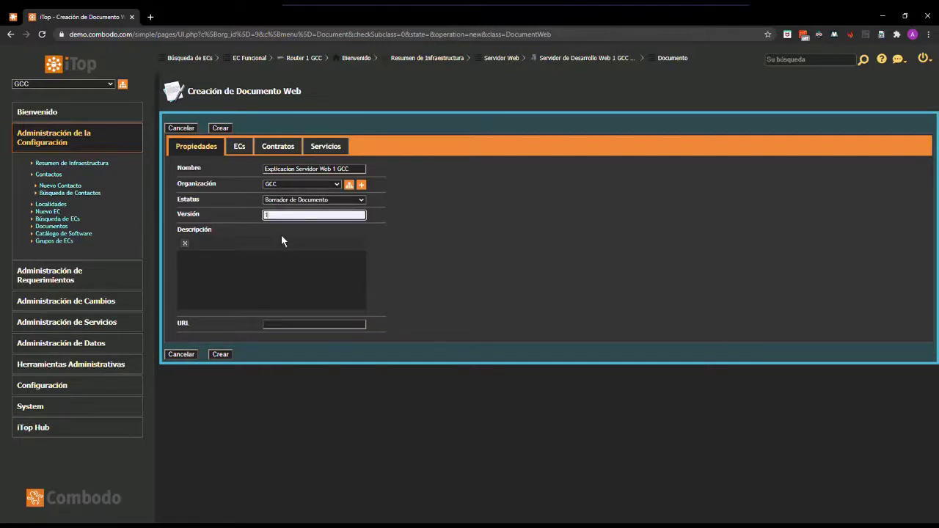
type(".0")
Describe the document as "Habla sobre los por ques de la baja del servidor web mencionado".
left_click(251, 287)
type("Habla sobre los poi")
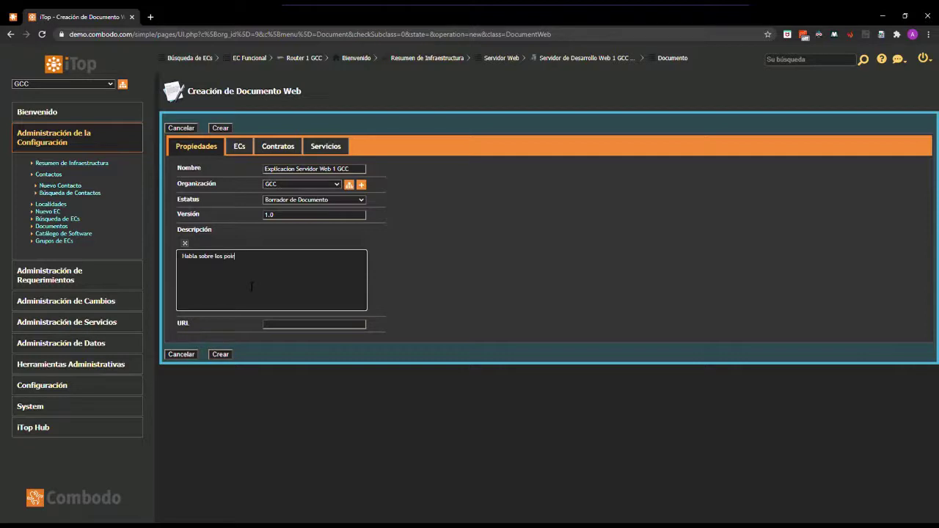
type("r uqe")
key("BackSpace")
key("BackSpace")
key("BackSpace")
type("qqueques de la baja del servid")
type("b mencionado")
left_click(244, 146)
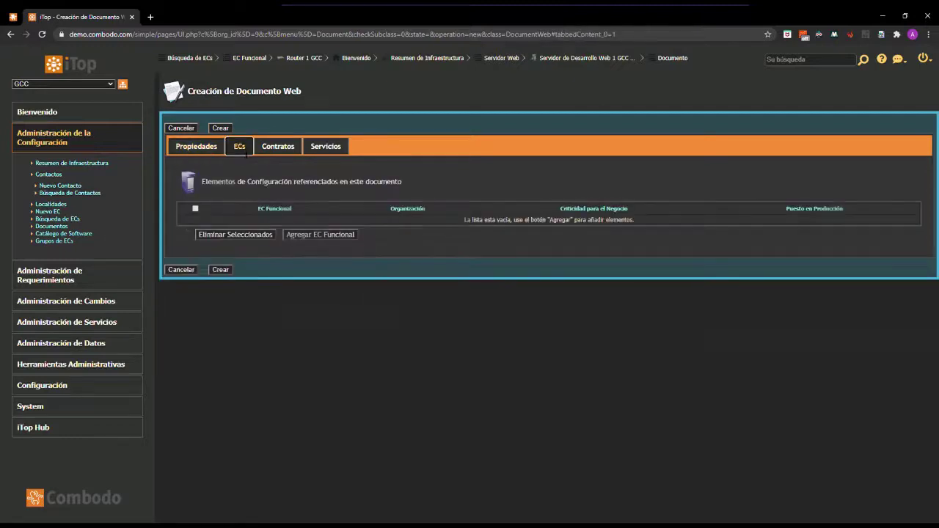
left_click(323, 236)
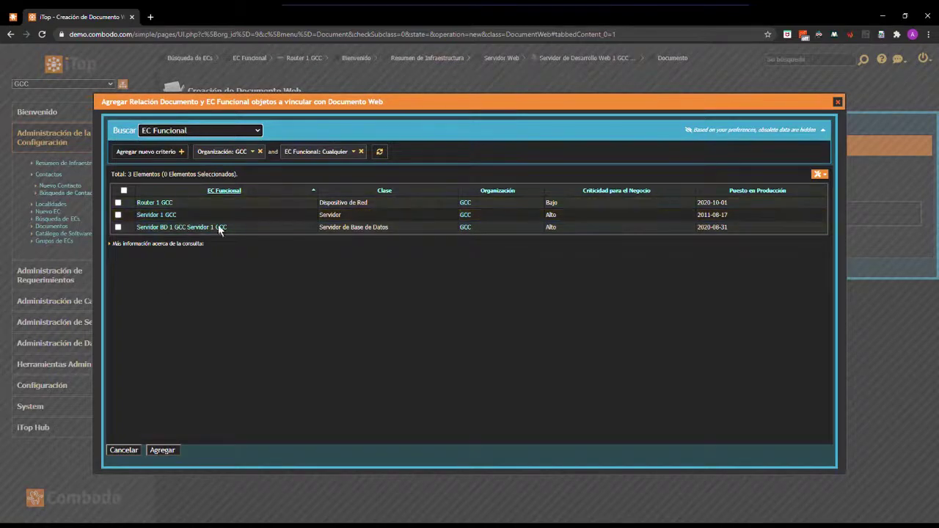
left_click(841, 106)
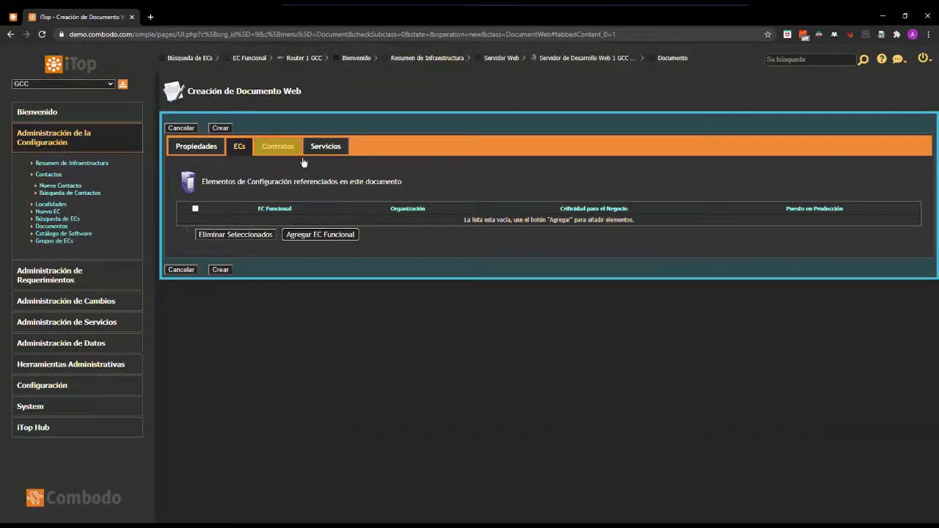
Go back to the document's properties and create the web document.
left_click(200, 153)
left_click(315, 276)
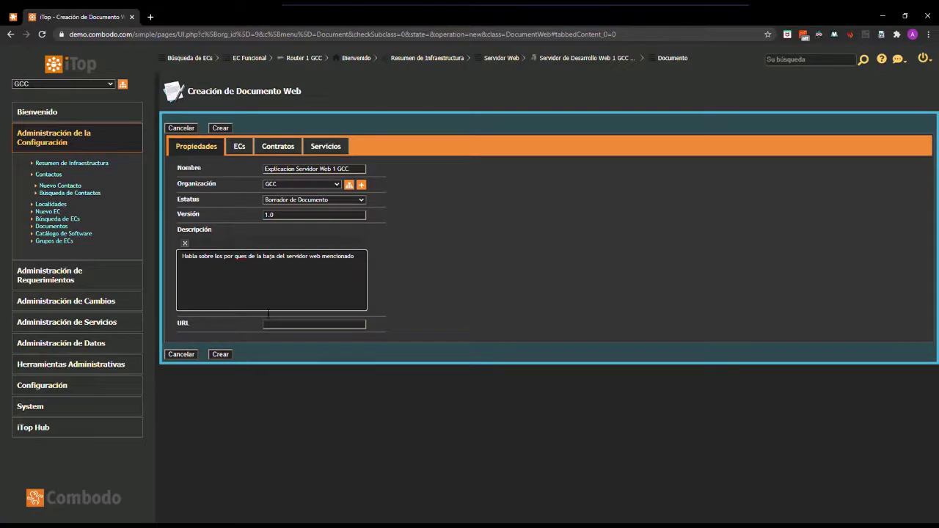
left_click(220, 355)
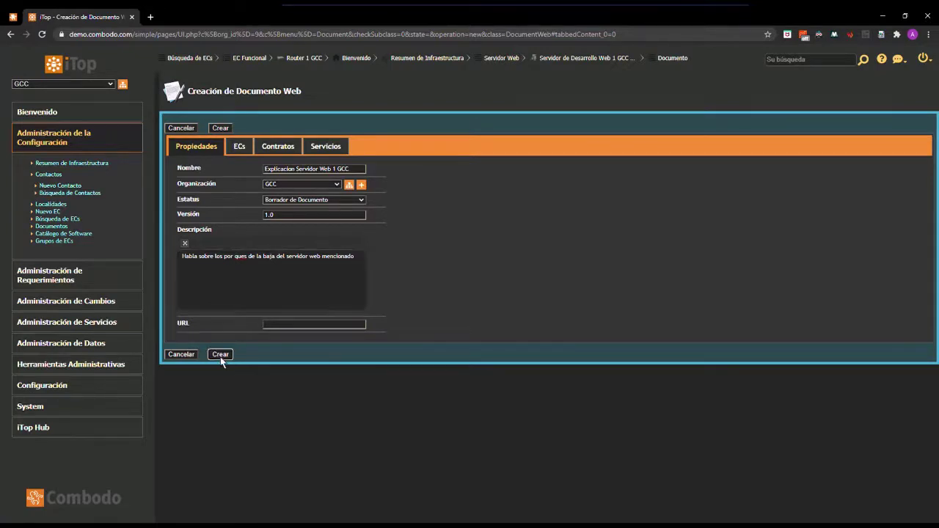